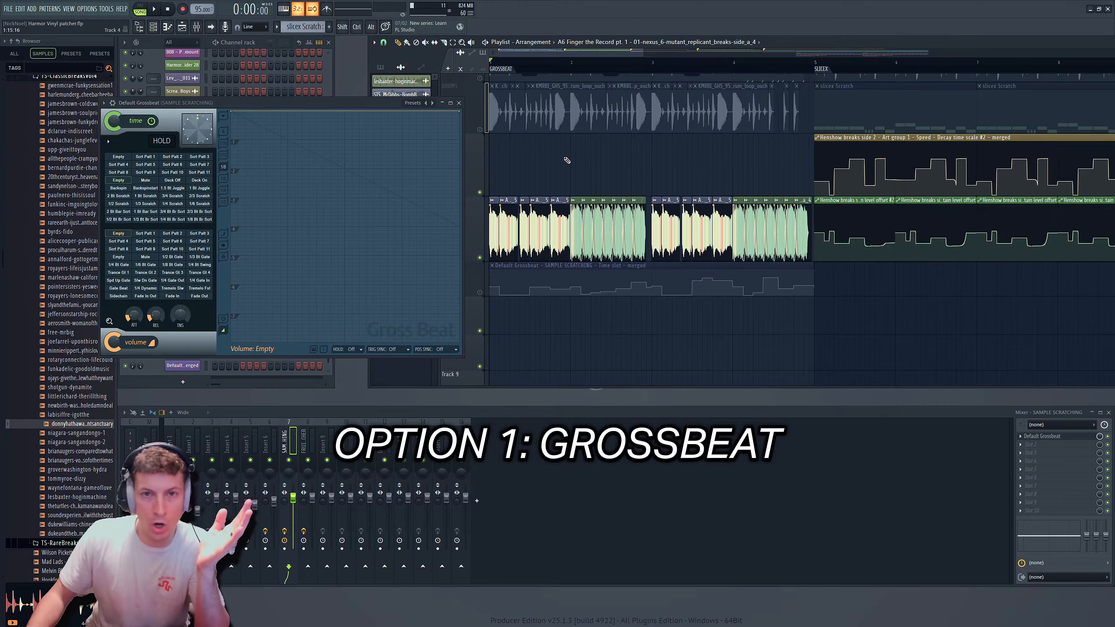
# Browse the Gross Beat time slots, going through the scratch patterns and selecting 1 Bt Bar Scrt.
pyautogui.click(162, 166)
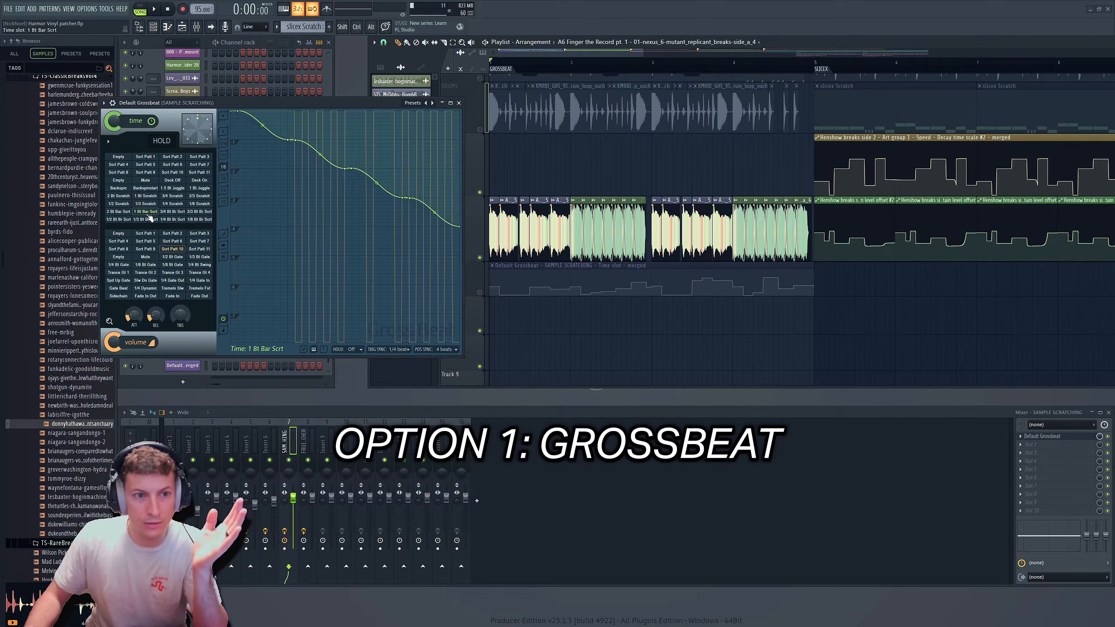
pyautogui.click(156, 188)
pyautogui.click(151, 200)
pyautogui.click(147, 211)
pyautogui.moveTo(145, 210)
pyautogui.mouseDown()
pyautogui.moveTo(179, 180)
pyautogui.moveTo(164, 167)
pyautogui.moveTo(143, 168)
pyautogui.moveTo(146, 212)
pyautogui.mouseUp()
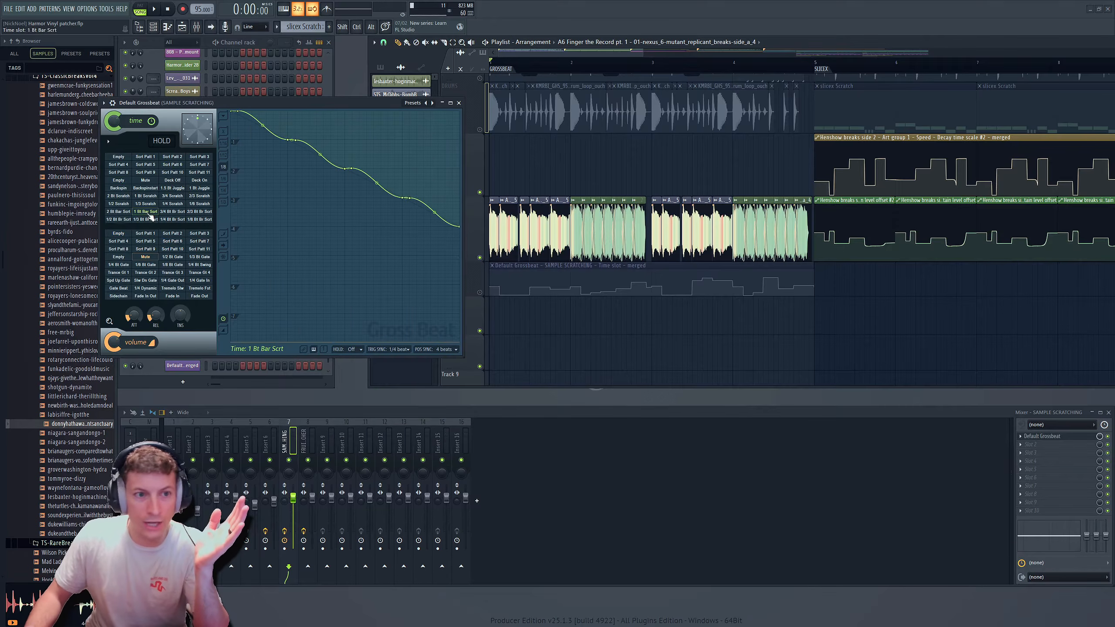
# Check the curve mode of a point in the Gross Beat Time slot automation clip and leave it on Hold.
pyautogui.moveTo(553, 287)
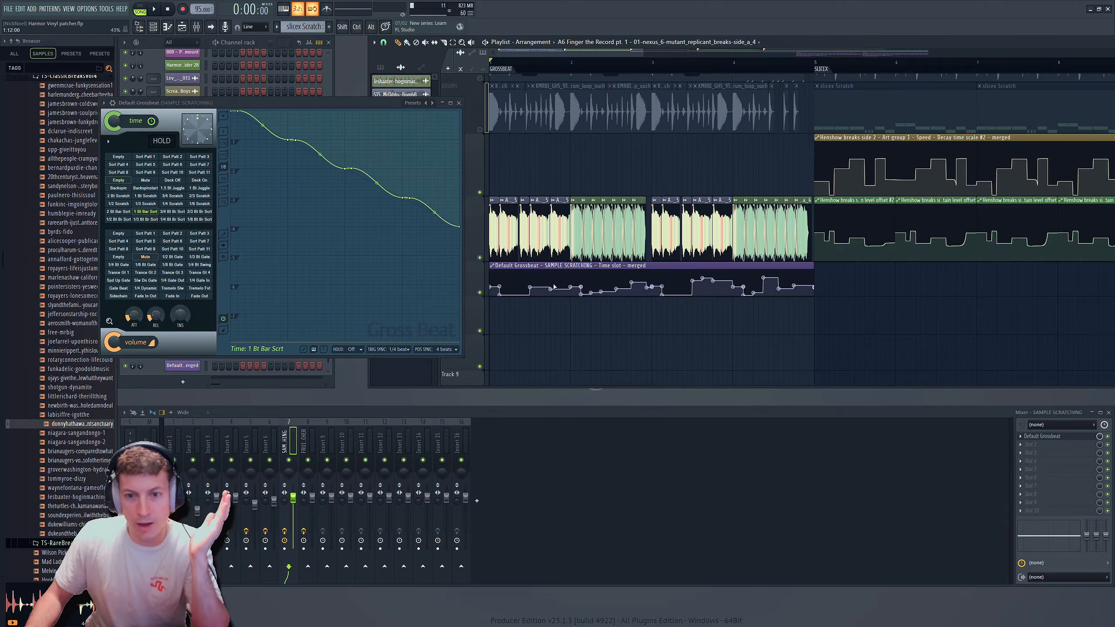
pyautogui.rightClick(716, 283)
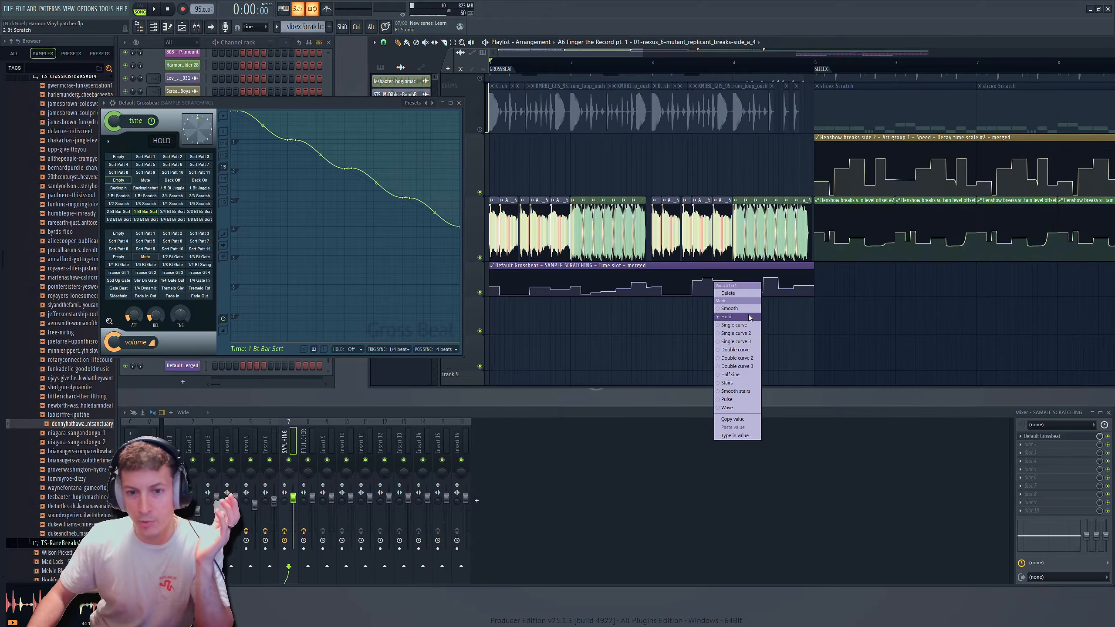
pyautogui.click(587, 332)
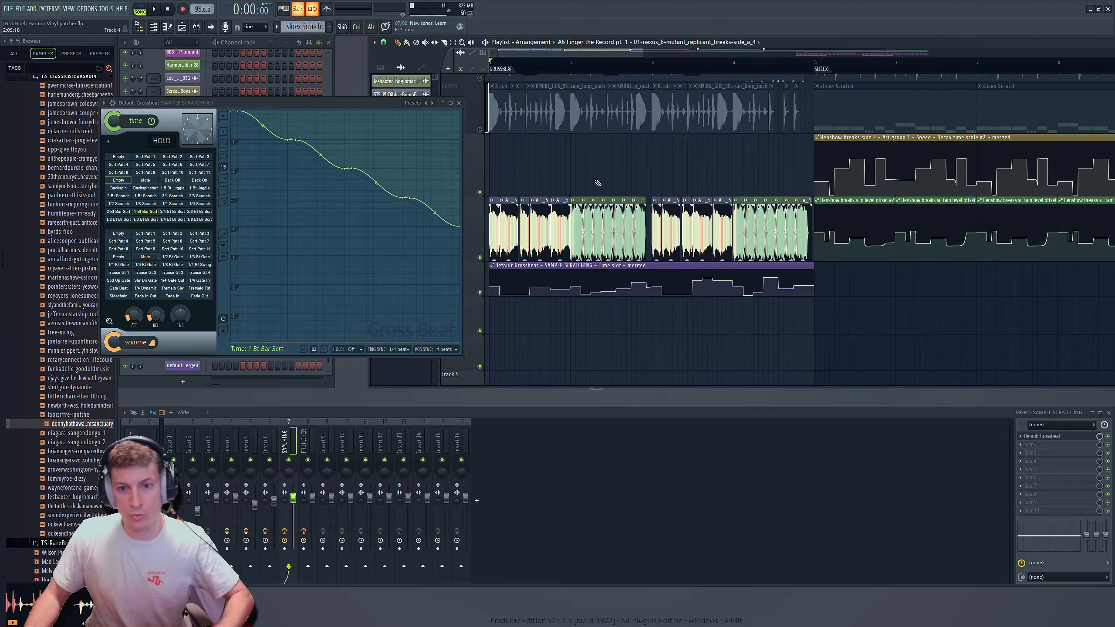
# Play the GROSSBEAT section with the slot automation muted, switching live between time slots such as 1/2 Scratch, Scrt Patt 7 and Scrt Patt 5.
pyautogui.moveTo(495, 288)
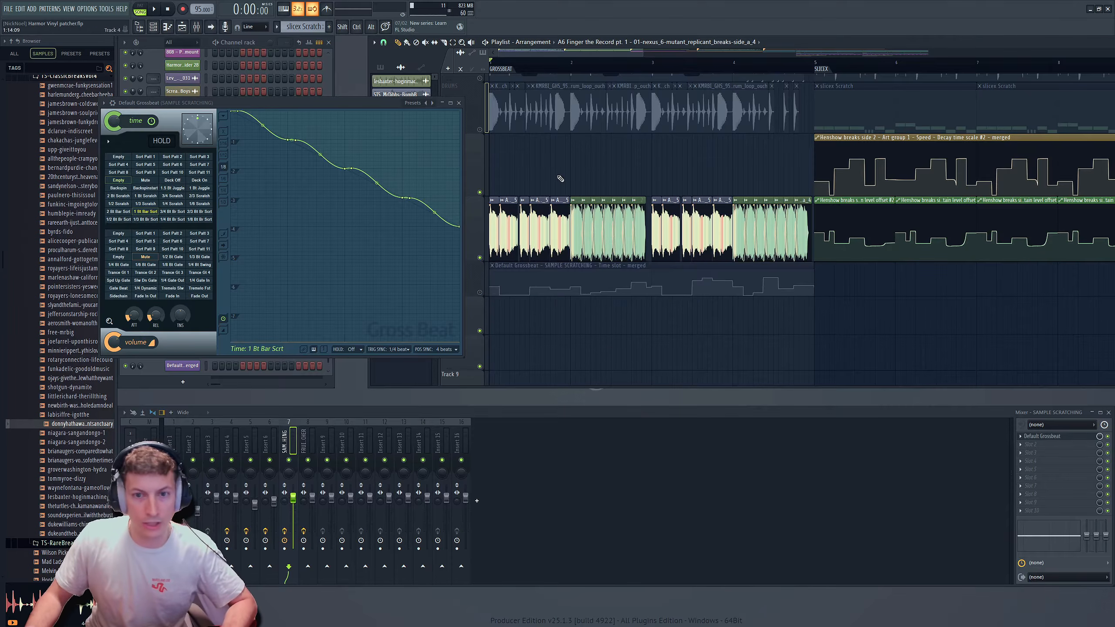
pyautogui.press('space')
pyautogui.click(162, 203)
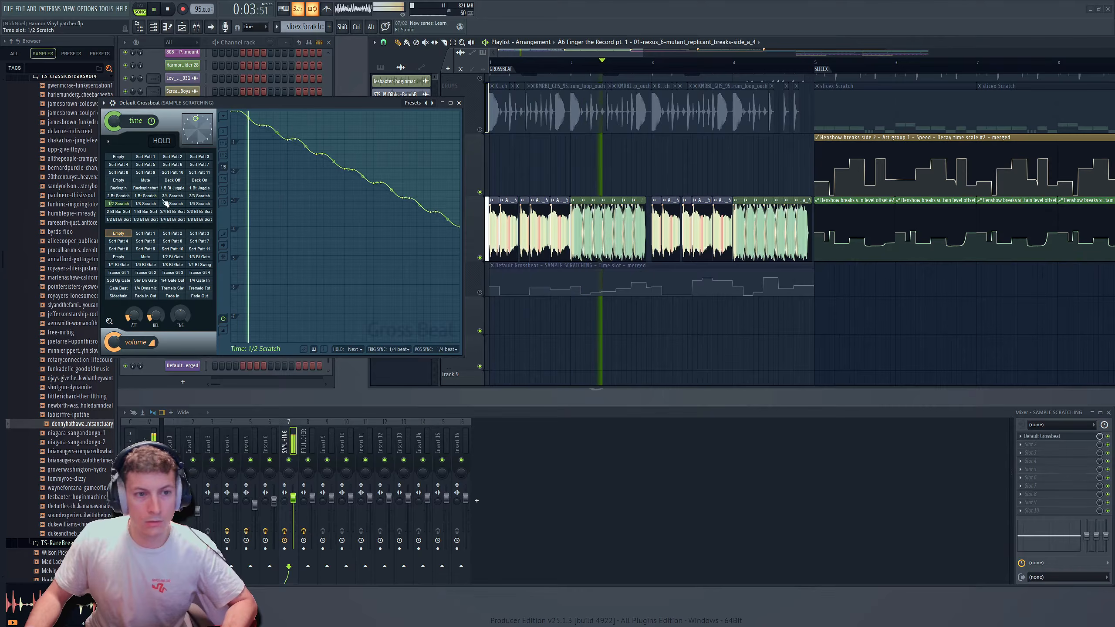
pyautogui.click(172, 195)
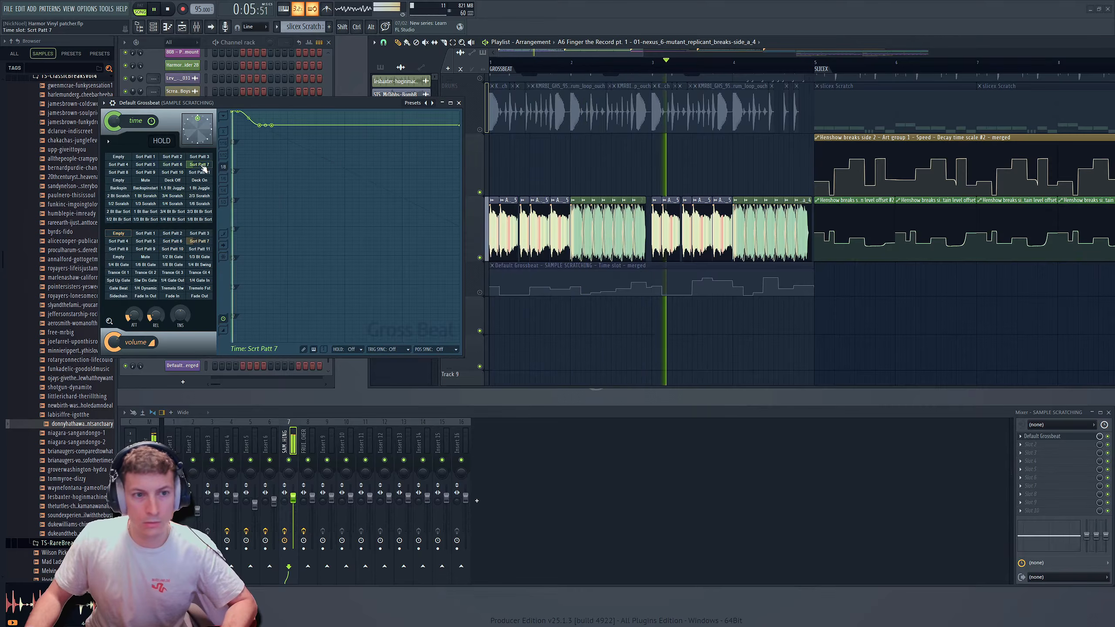
pyautogui.press('space')
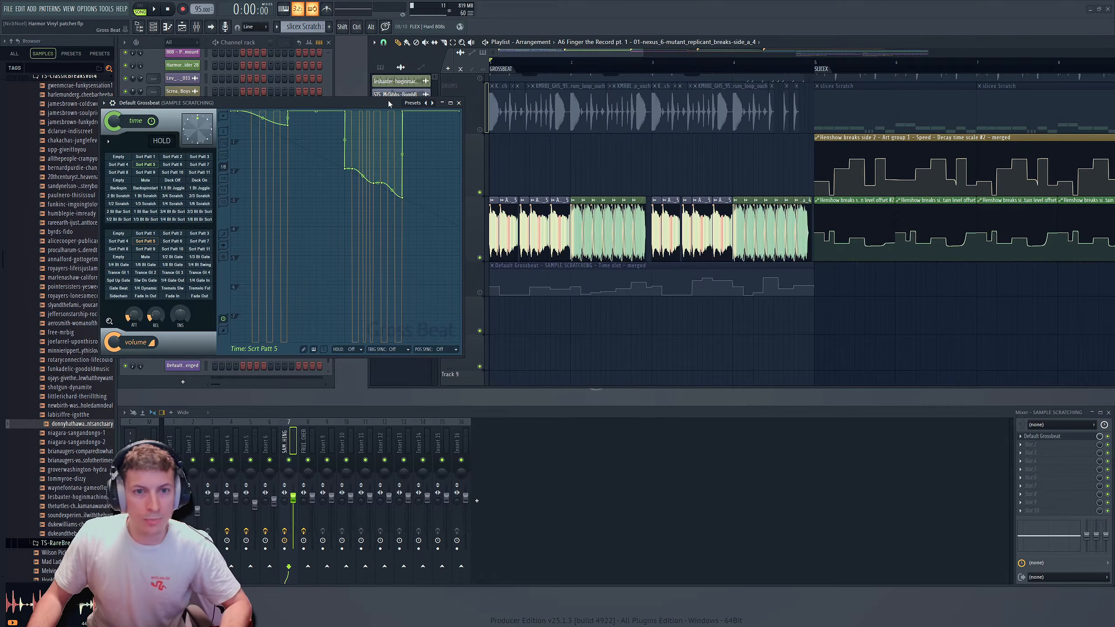
# Review Gross Beat's trigger sync and position sync options, keeping position sync Off.
pyautogui.moveTo(409, 107); pyautogui.dragTo(425, 110)
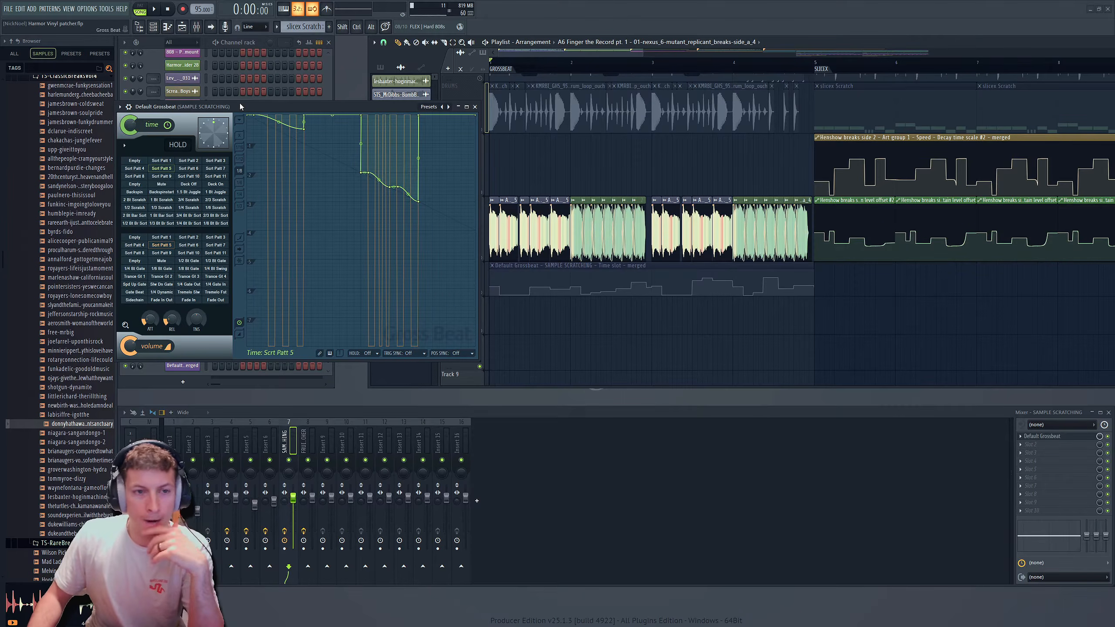
pyautogui.click(419, 354)
pyautogui.click(464, 354)
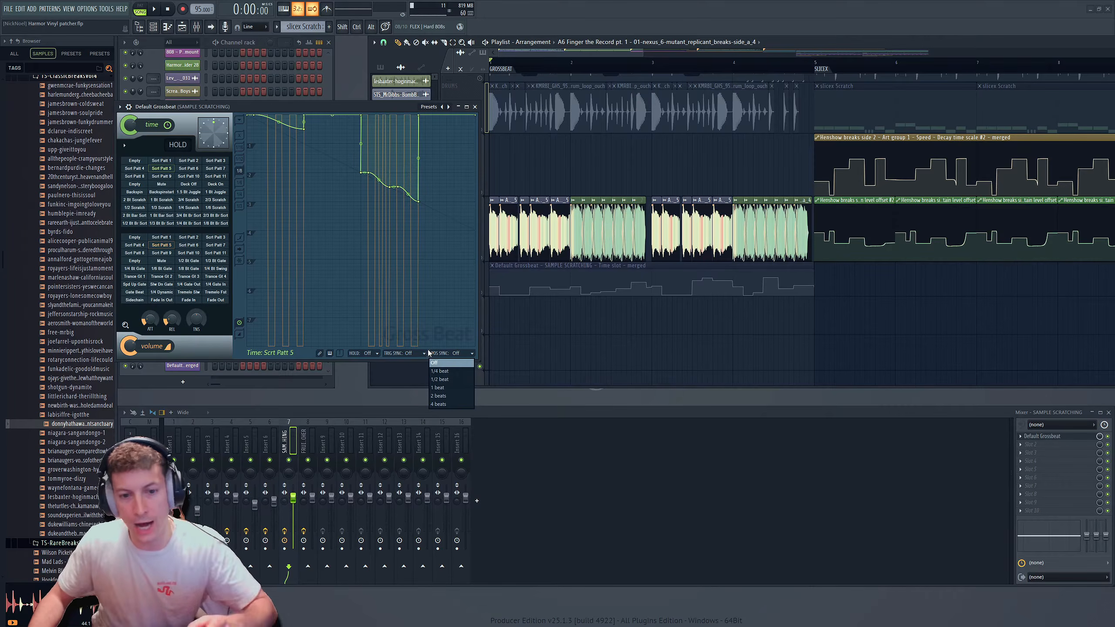
pyautogui.click(432, 362)
pyautogui.moveTo(530, 299)
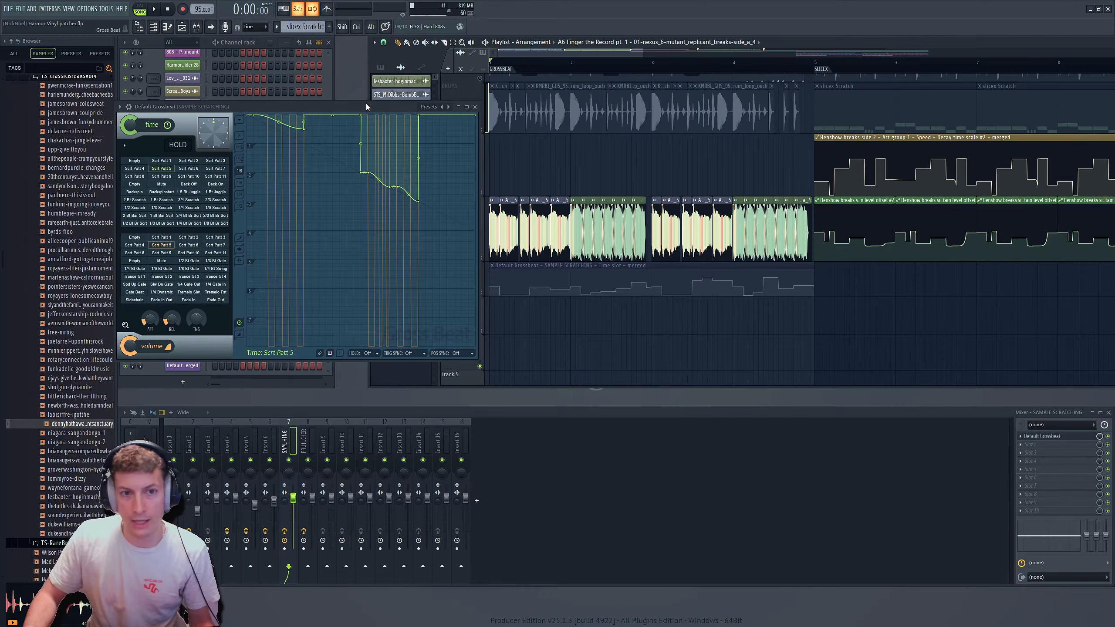
pyautogui.moveTo(366, 106); pyautogui.dragTo(351, 106)
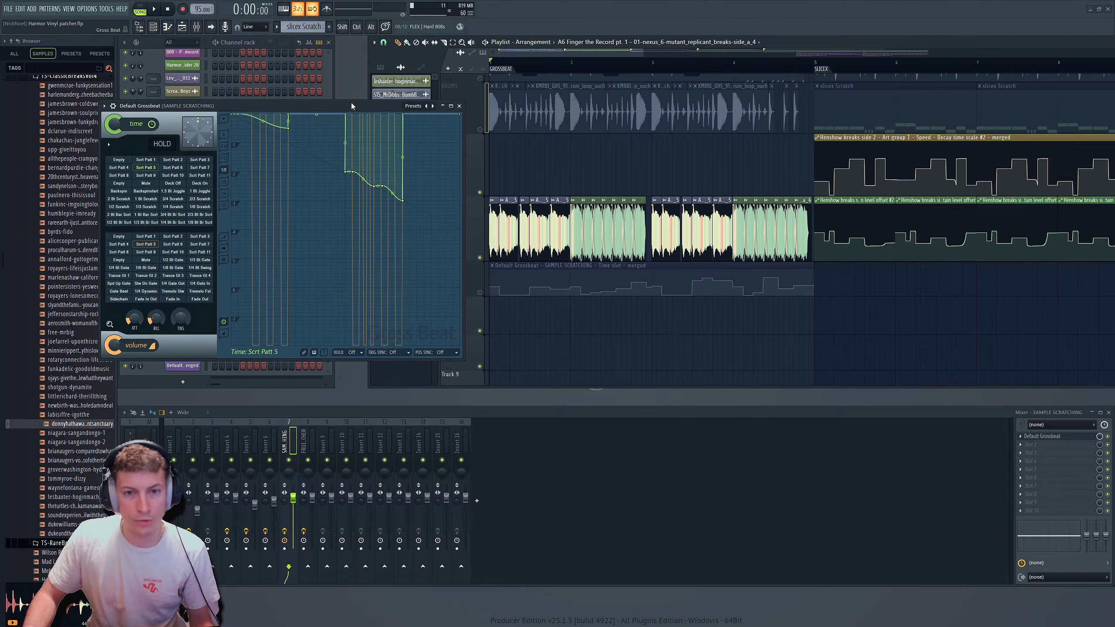
# Unmute the playlist tracks holding the Gross Beat Time slot automation and the DRUMS clips.
pyautogui.click(480, 293)
pyautogui.click(481, 130)
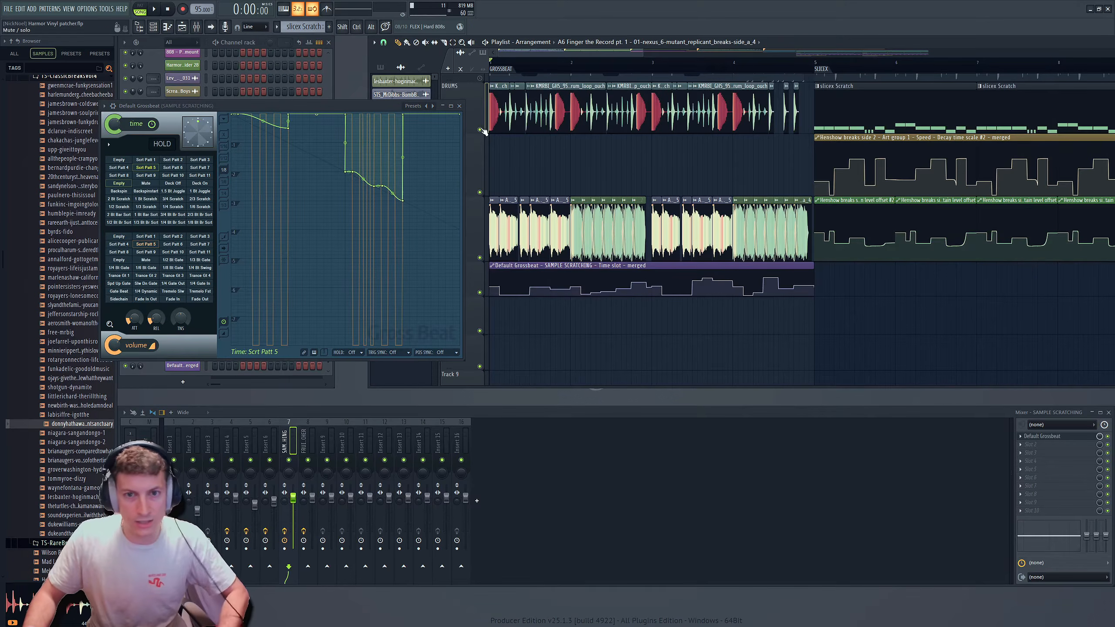
pyautogui.scroll(1, 606, 171)
pyautogui.scroll(-1, 610, 228)
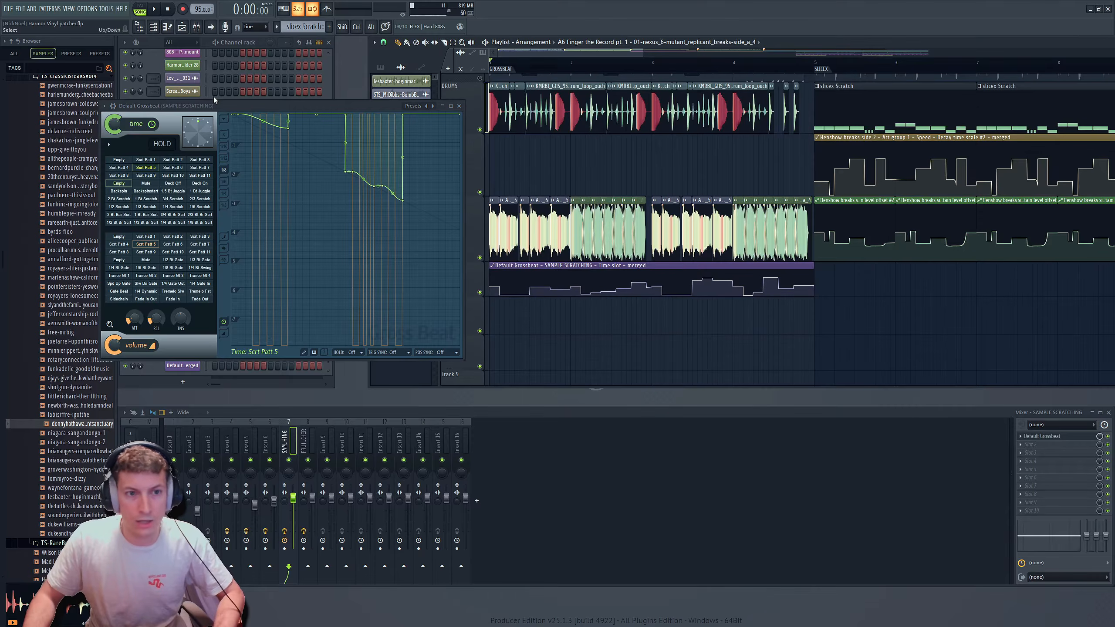
pyautogui.moveTo(214, 102); pyautogui.dragTo(242, 89)
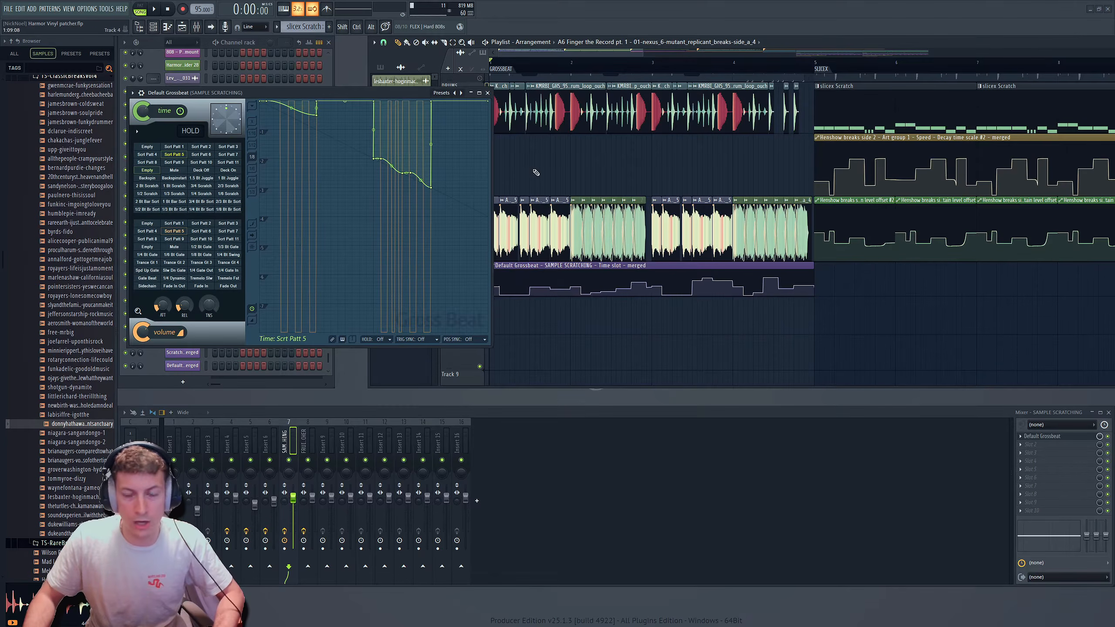
# Play through the GROSSBEAT section with the drums and slot automation active, and stop playback at its end.
pyautogui.press('space')
pyautogui.moveTo(346, 92); pyautogui.dragTo(327, 91)
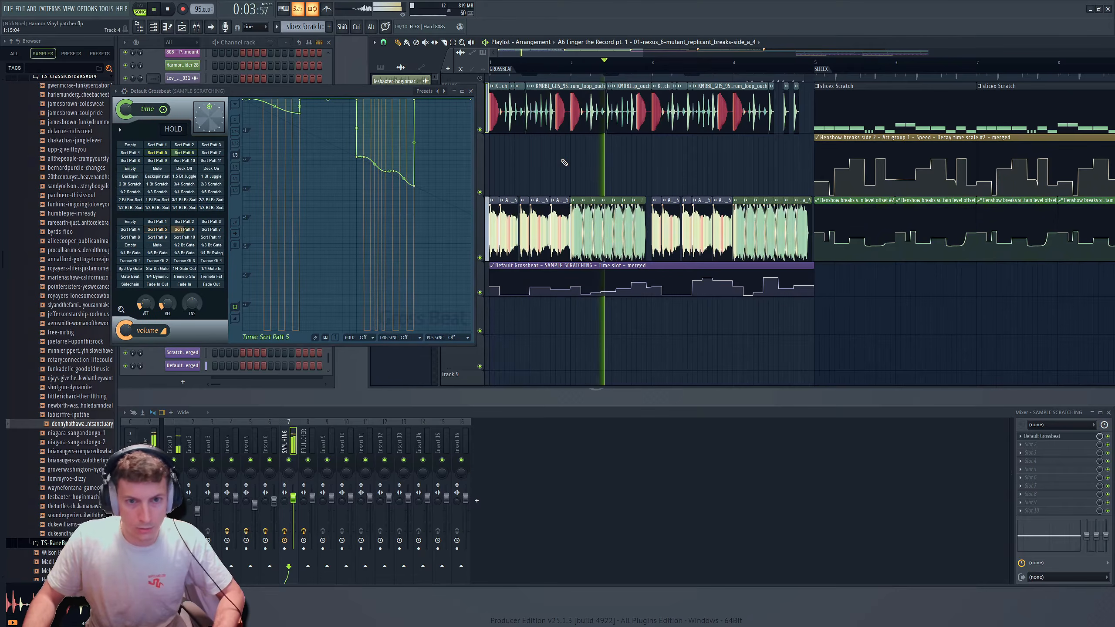
pyautogui.scroll(-1, 587, 166)
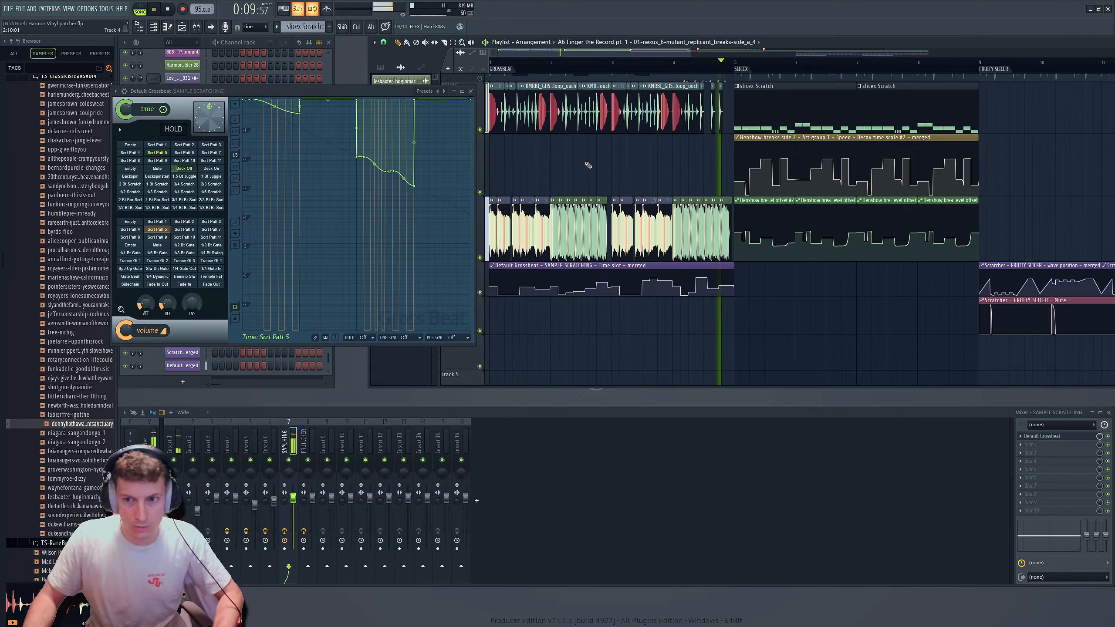
pyautogui.press('space')
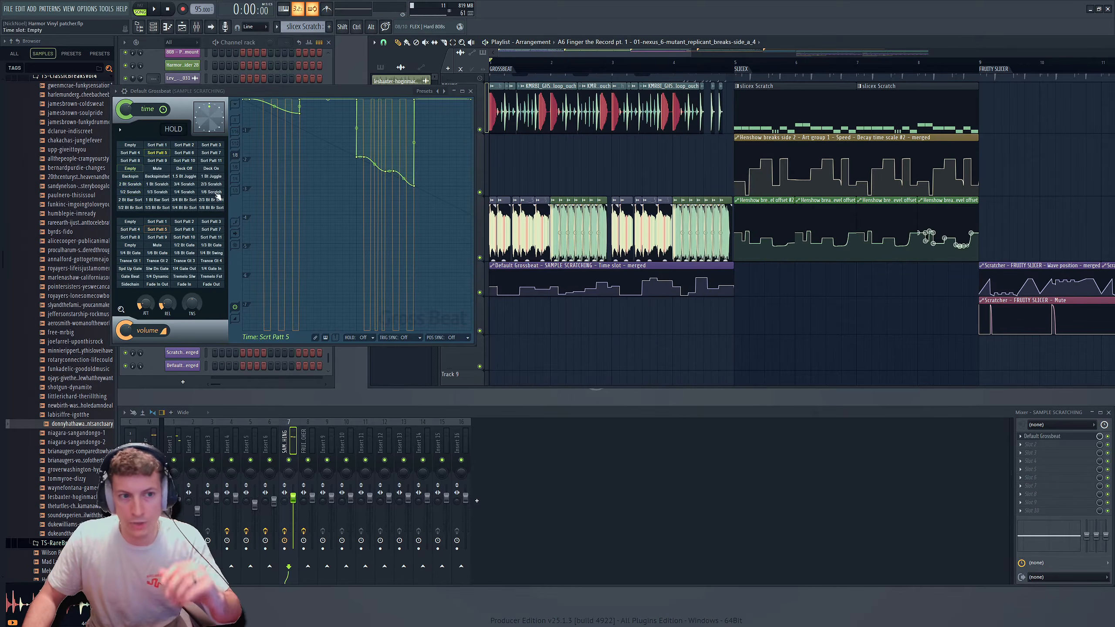
# Close Gross Beat and set the playback position to the start of the SLICEX section.
pyautogui.scroll(-3, 692, 174)
pyautogui.scroll(1, 545, 168)
pyautogui.scroll(3, 573, 68)
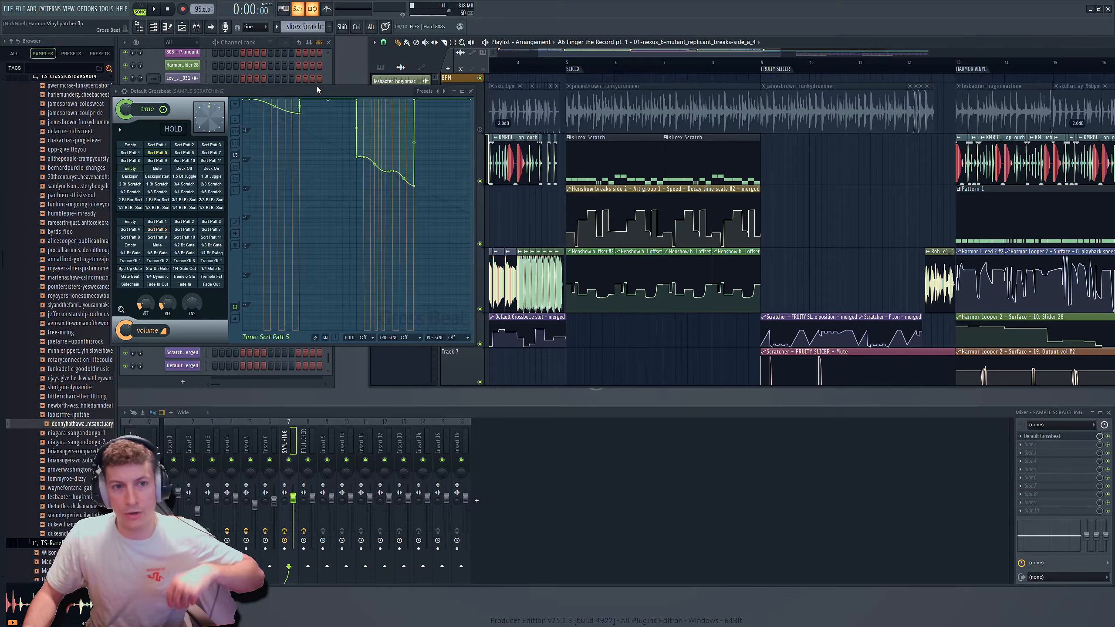
pyautogui.moveTo(318, 90)
pyautogui.mouseDown()
pyautogui.moveTo(302, 88)
pyautogui.moveTo(307, 96)
pyautogui.mouseUp()
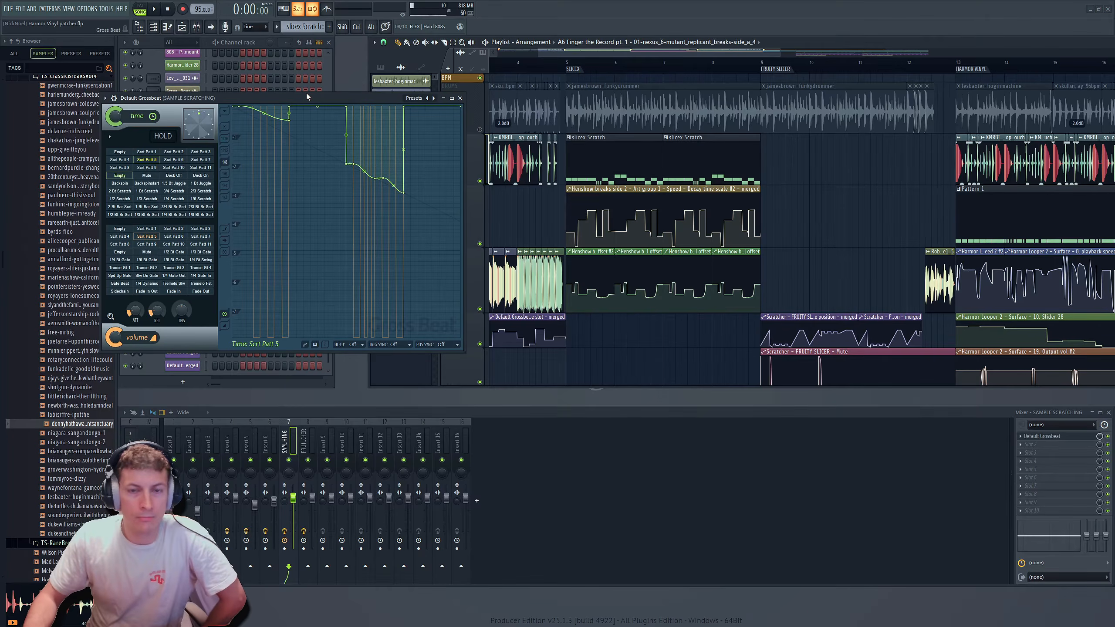
pyautogui.click(460, 98)
pyautogui.click(566, 62)
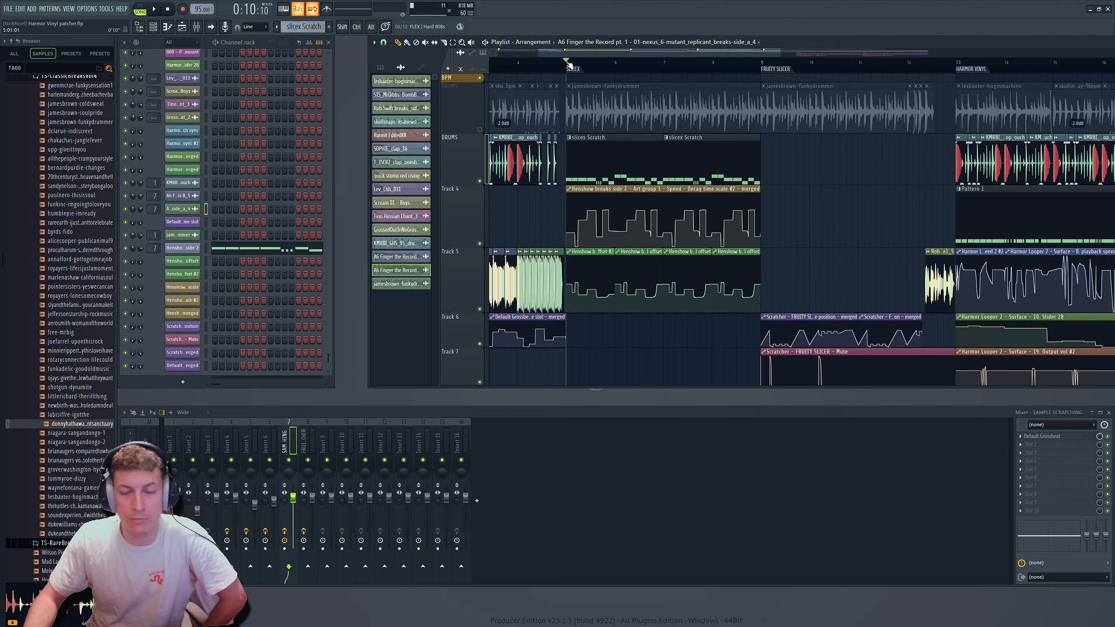
pyautogui.hscroll(-2, 568, 65)
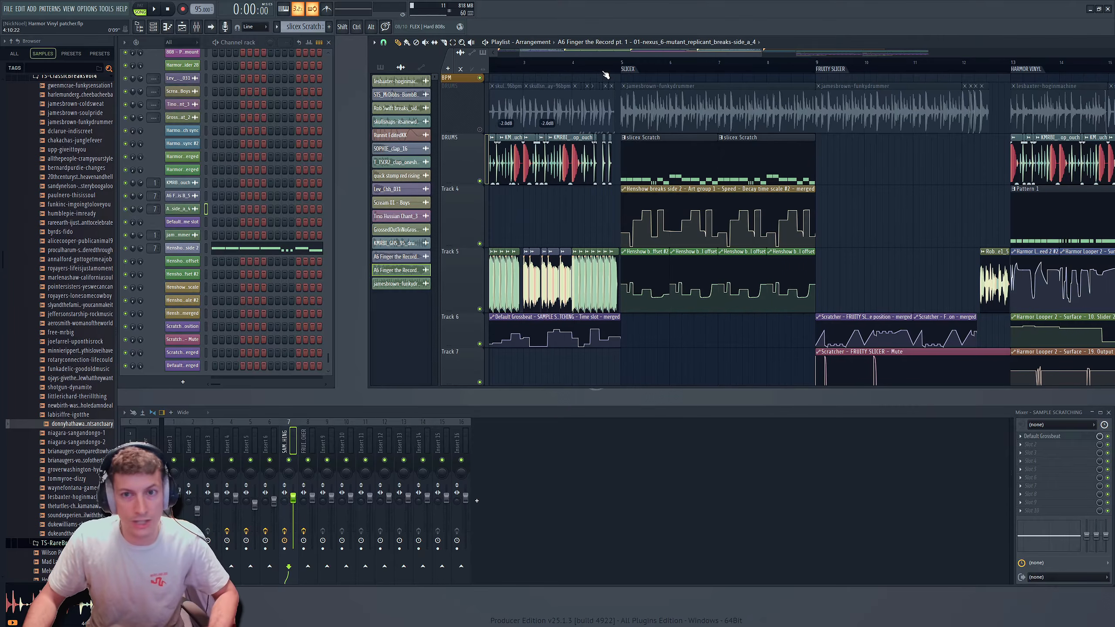
pyautogui.scroll(2, 792, 104)
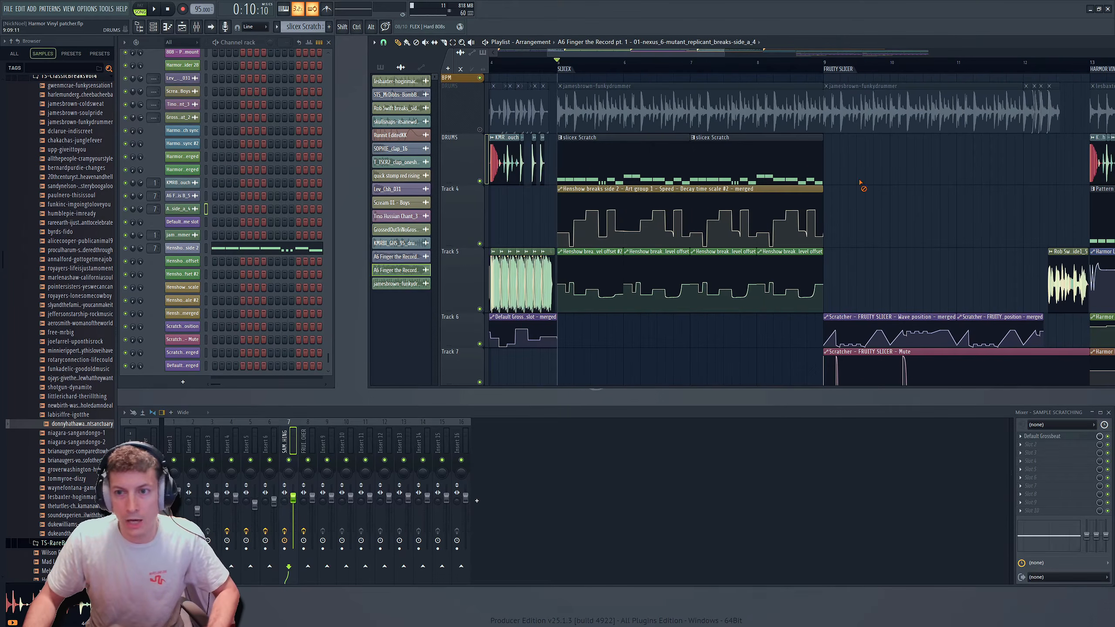
# Open the Henshow breaks side 2 Slicex channel of the slicex Scratch pattern and try bringing in the jeffersonstarship-rockmusic sample from the browser.
pyautogui.click(647, 162)
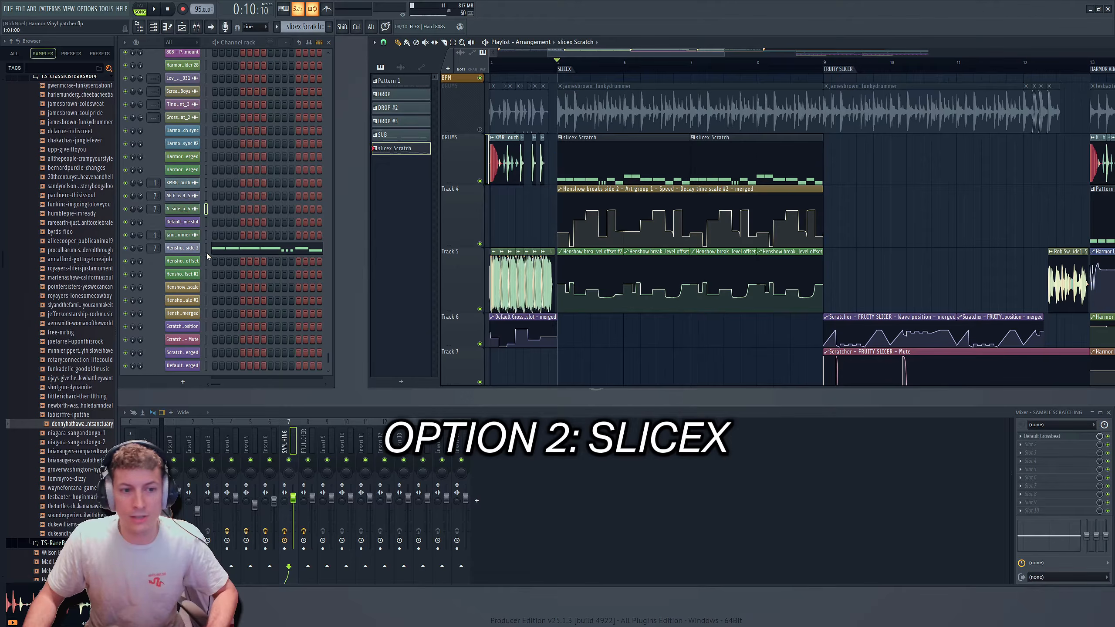
pyautogui.click(192, 249)
pyautogui.moveTo(403, 105); pyautogui.dragTo(492, 105)
pyautogui.moveTo(82, 313); pyautogui.dragTo(377, 297)
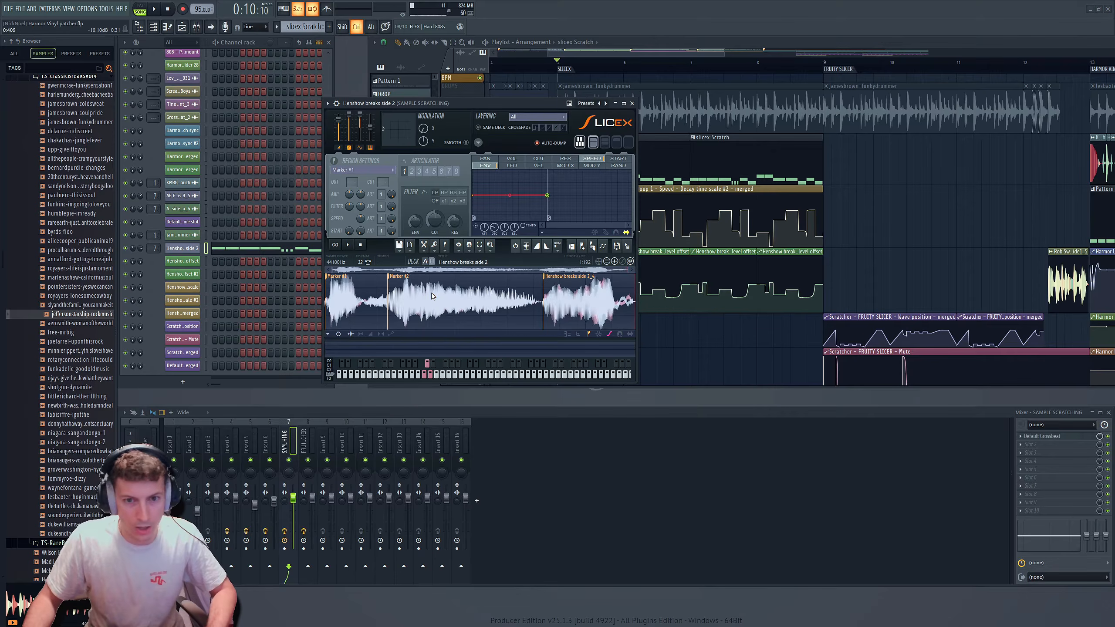
pyautogui.moveTo(514, 103); pyautogui.dragTo(389, 102)
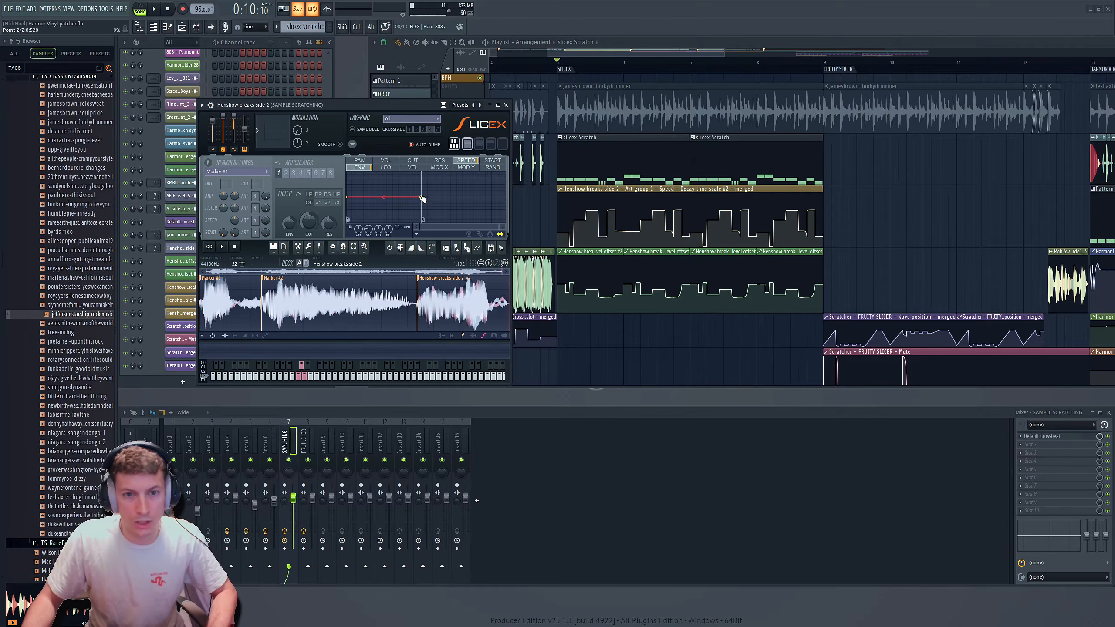
# Bend the Marker #1 Speed envelope in Slicex into a downward curve by lowering its end point.
pyautogui.moveTo(423, 198); pyautogui.dragTo(383, 201)
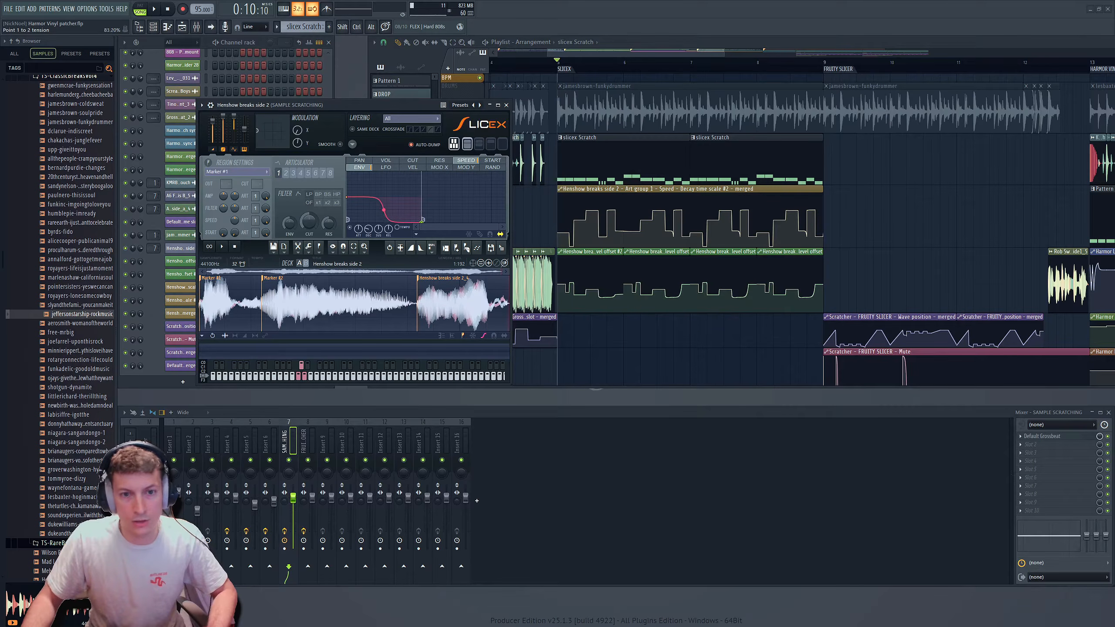
pyautogui.rightClick(423, 221)
pyautogui.press('Escape')
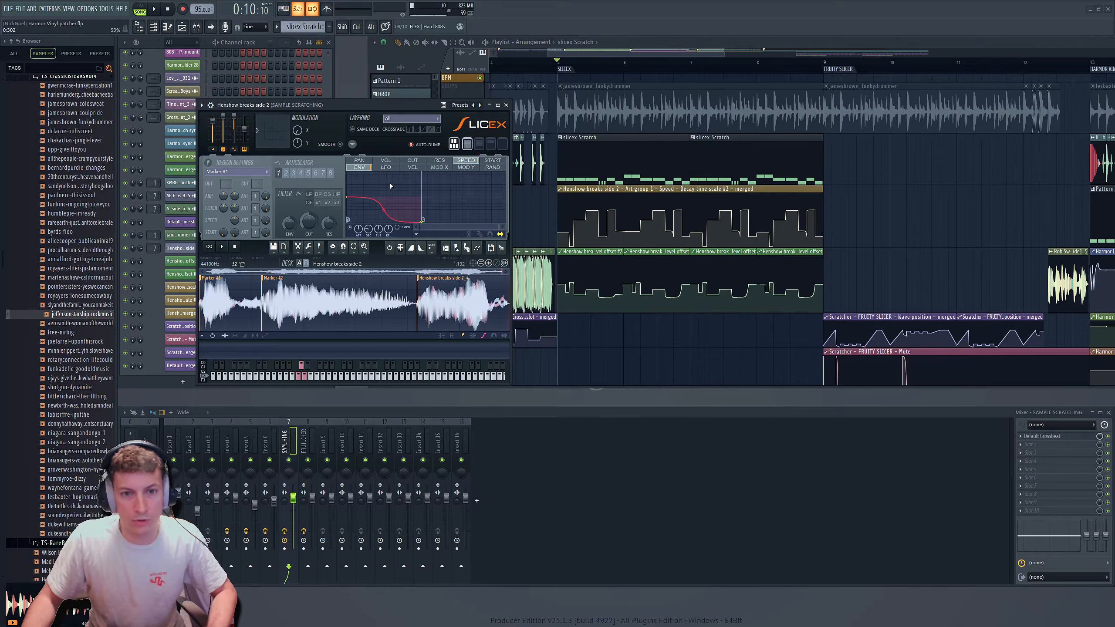
# Close the Slicex window and start playback from the SLICEX section.
pyautogui.moveTo(406, 105); pyautogui.dragTo(406, 87)
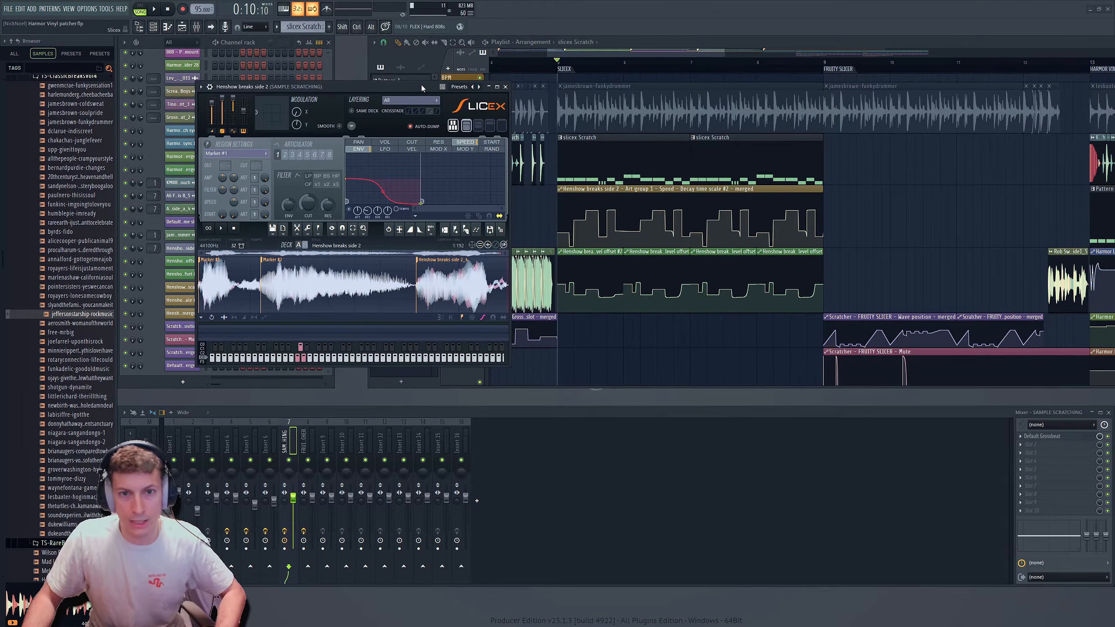
pyautogui.moveTo(422, 85); pyautogui.dragTo(400, 73)
pyautogui.click(485, 76)
pyautogui.press('space')
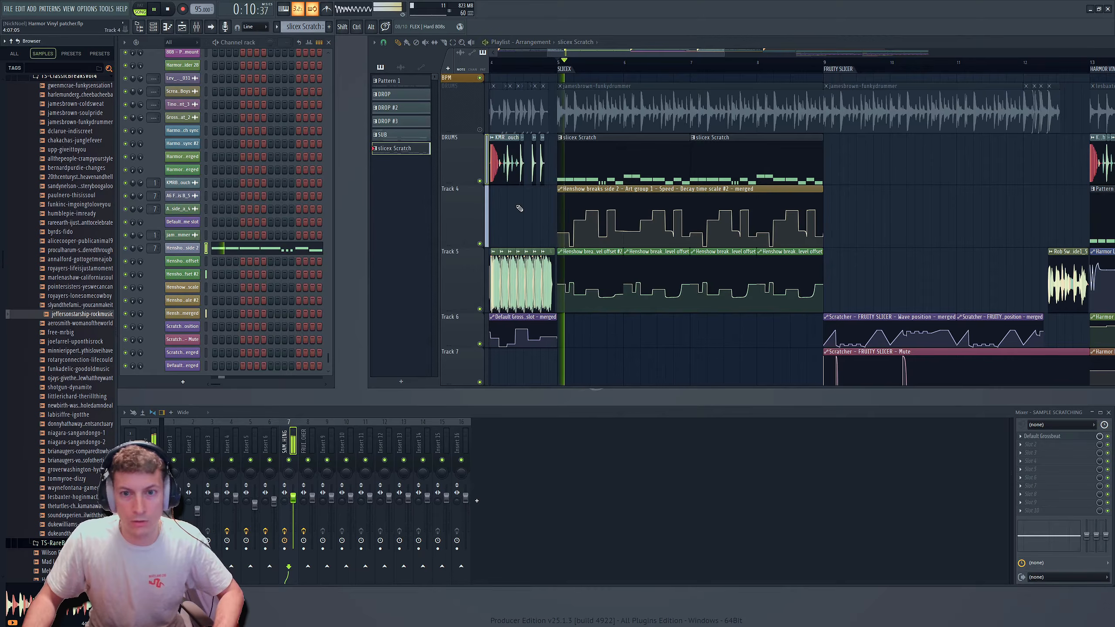
# Reopen the Henshow breaks side 2 Slicex channel and raise the Speed envelope's end point back to a flat line.
pyautogui.click(185, 250)
pyautogui.moveTo(402, 191); pyautogui.dragTo(400, 167)
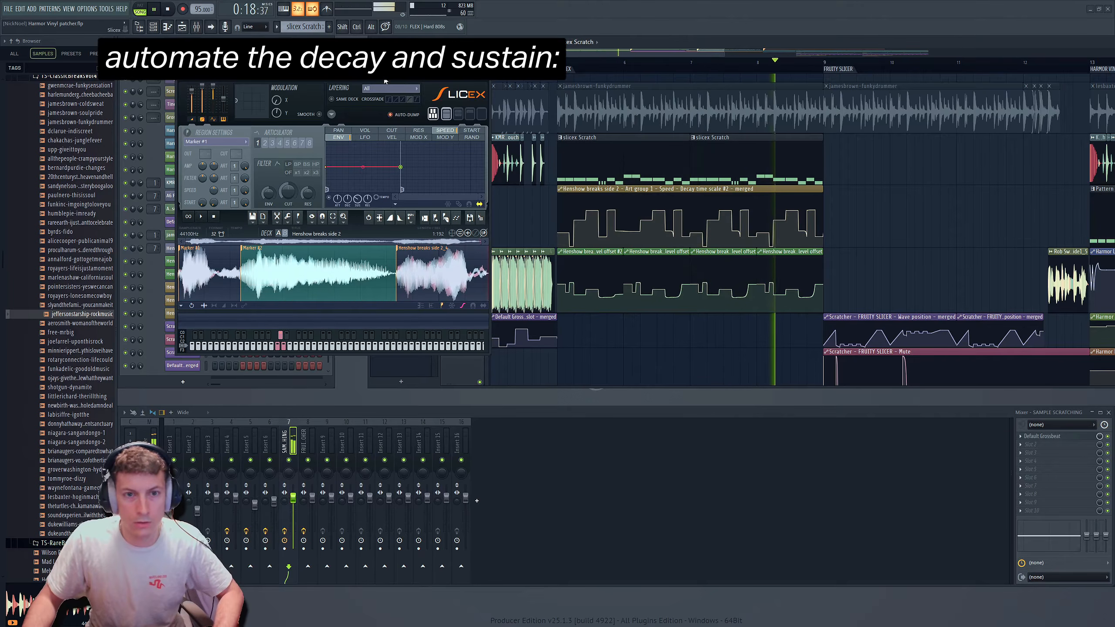
# Set the decay time scale of the Slicex Speed envelope to about 67%.
pyautogui.moveTo(381, 74); pyautogui.dragTo(439, 92)
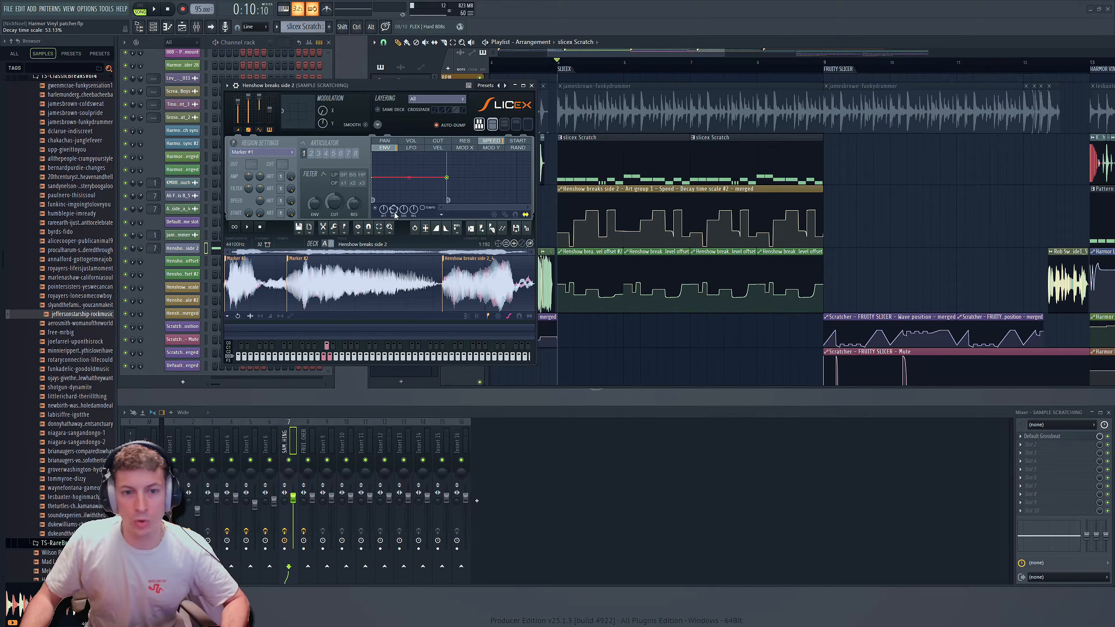
pyautogui.moveTo(394, 209)
pyautogui.mouseDown()
pyautogui.moveTo(394, 189)
pyautogui.moveTo(393, 210)
pyautogui.mouseUp()
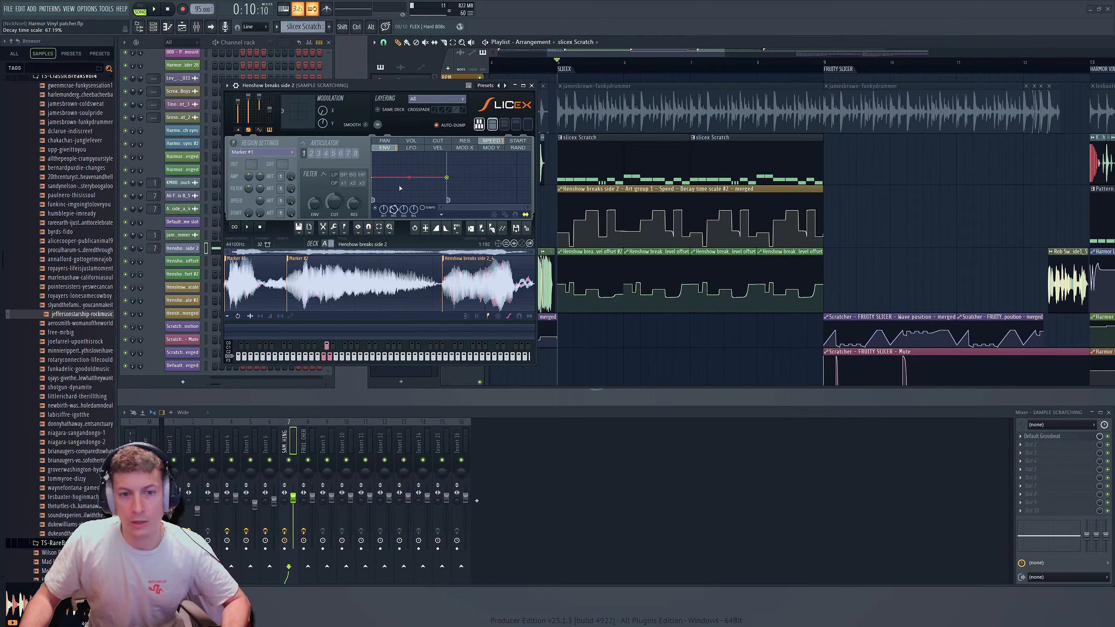
pyautogui.moveTo(426, 82)
pyautogui.mouseDown()
pyautogui.moveTo(416, 82)
pyautogui.moveTo(441, 83)
pyautogui.mouseUp()
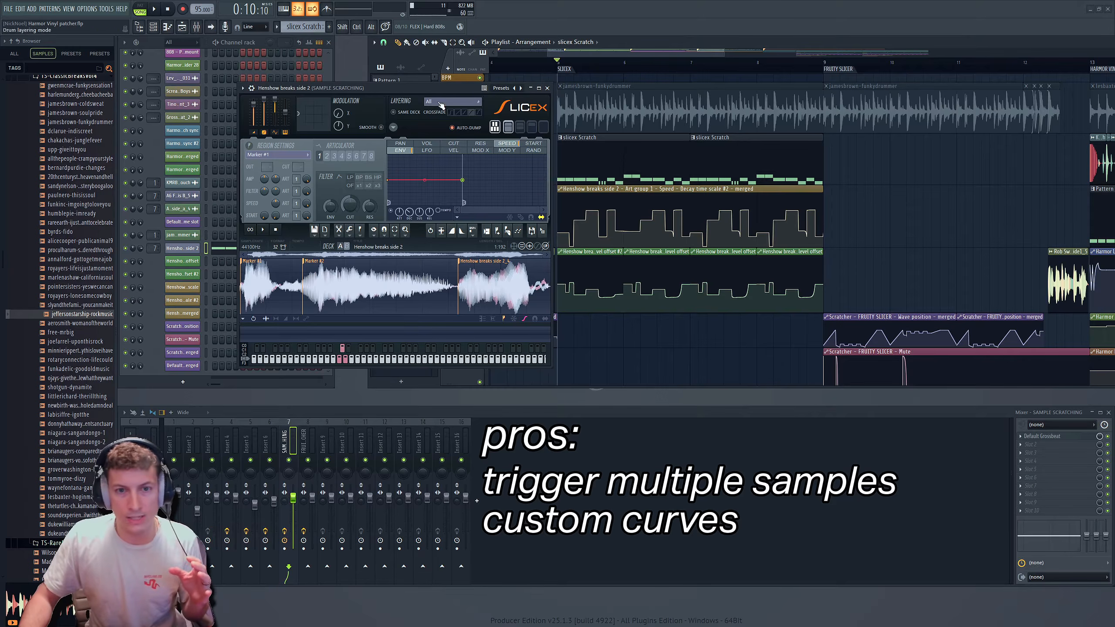
# Close the Henshow breaks side 2 Slicex window.
pyautogui.moveTo(443, 86)
pyautogui.mouseDown()
pyautogui.moveTo(408, 85)
pyautogui.moveTo(431, 86)
pyautogui.mouseUp()
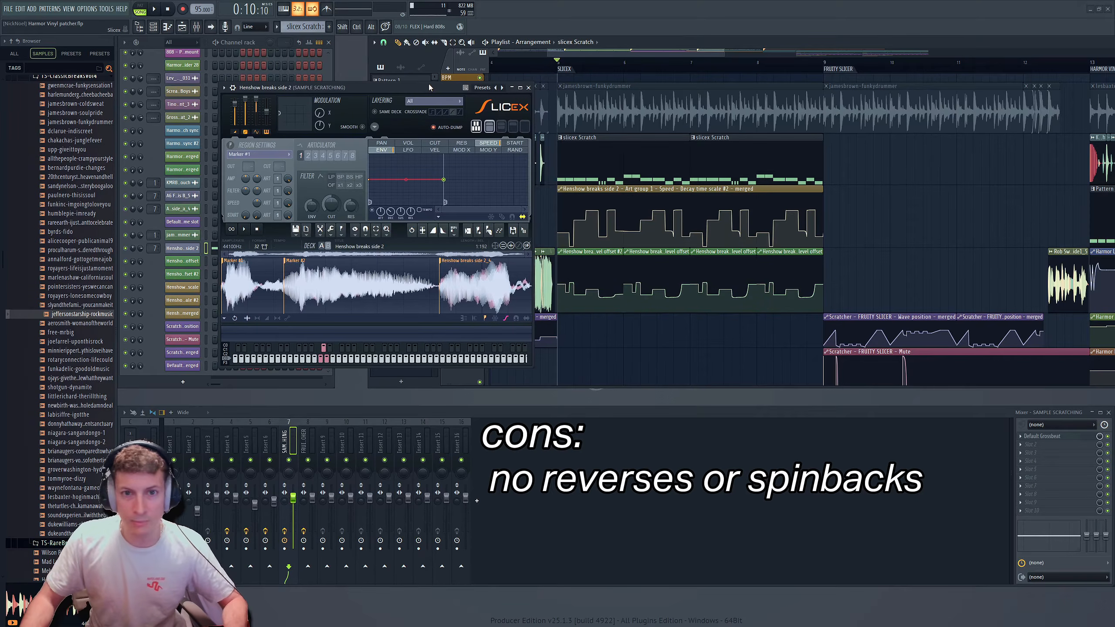
pyautogui.moveTo(429, 88); pyautogui.dragTo(414, 88)
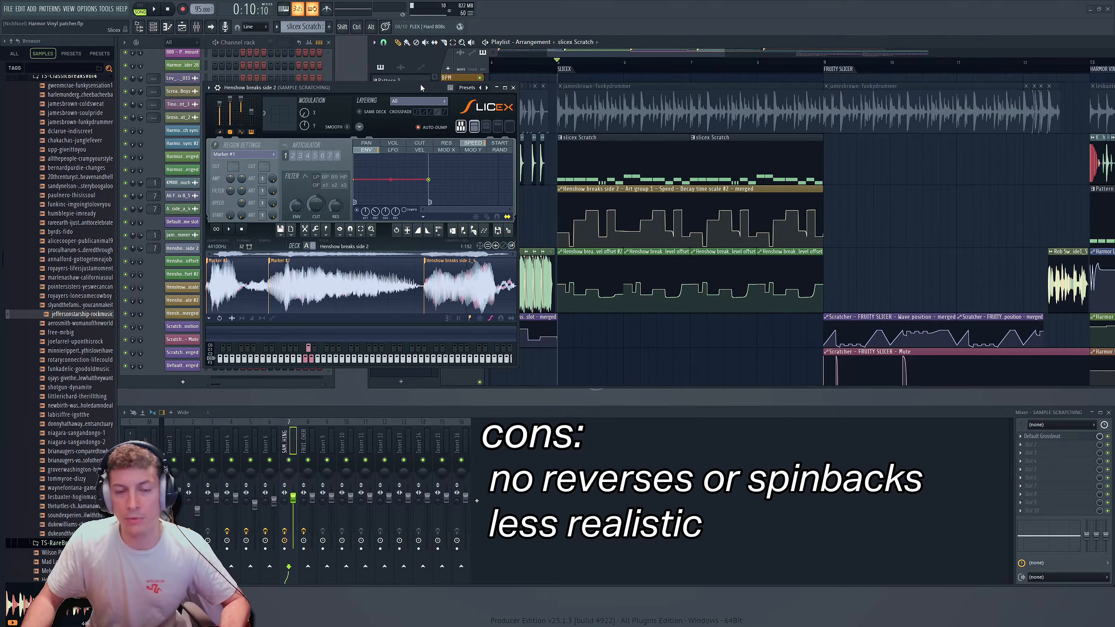
pyautogui.click(513, 88)
# Play the SLICEX section and examine its scratch pattern with the decay time scale and sustain level automation clips.
pyautogui.scroll(-4, 862, 200)
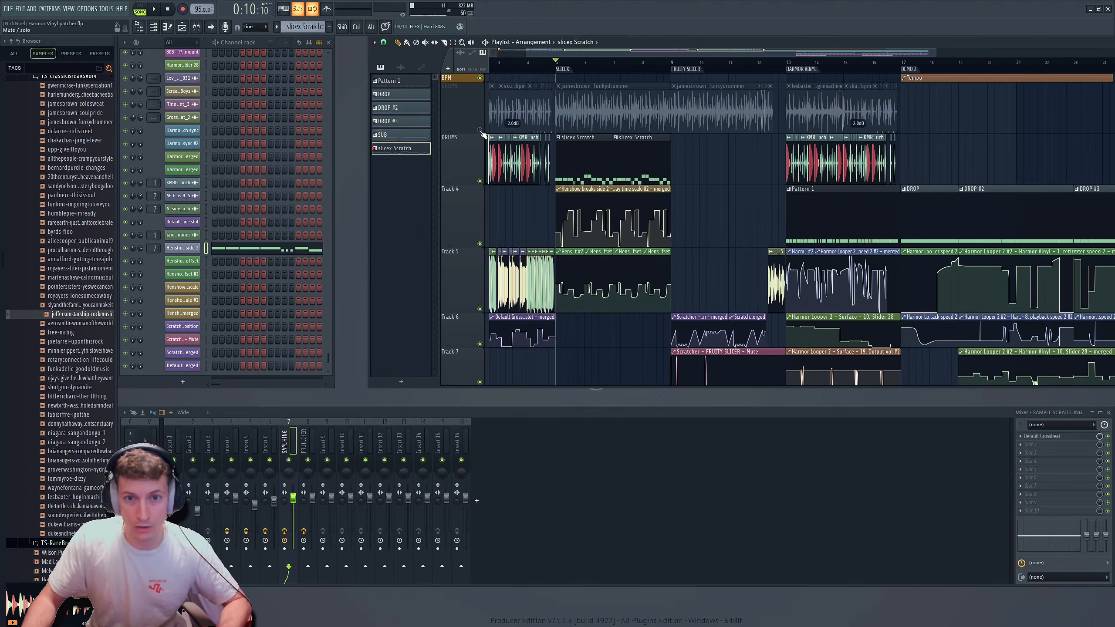
pyautogui.press('space')
pyautogui.scroll(3, 711, 164)
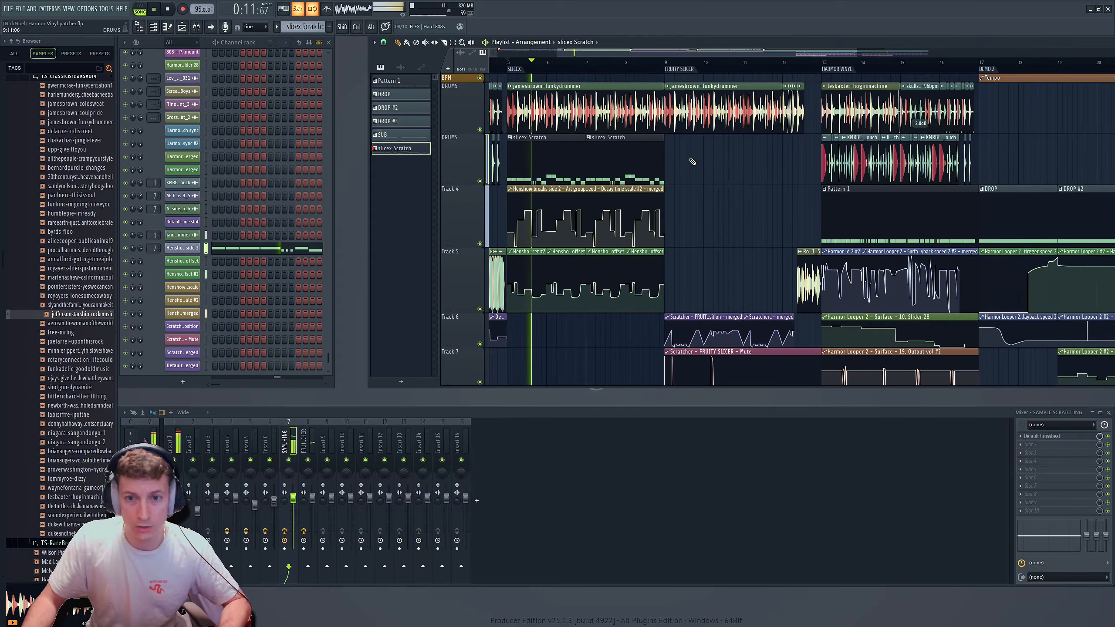
pyautogui.scroll(3, 590, 155)
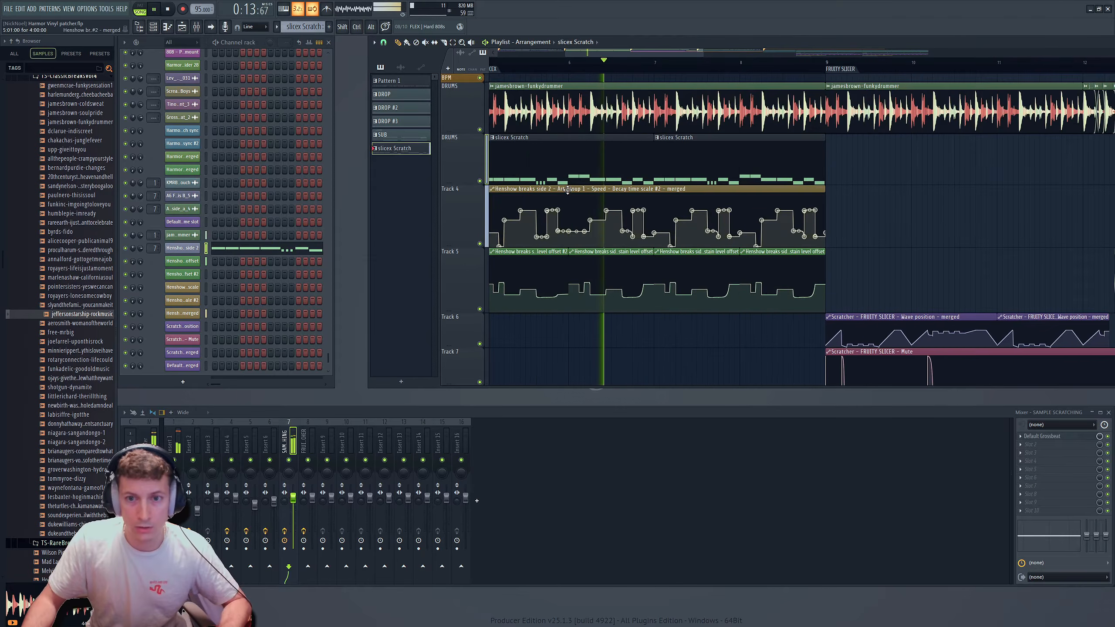
pyautogui.scroll(-1, 561, 174)
pyautogui.scroll(2, 955, 142)
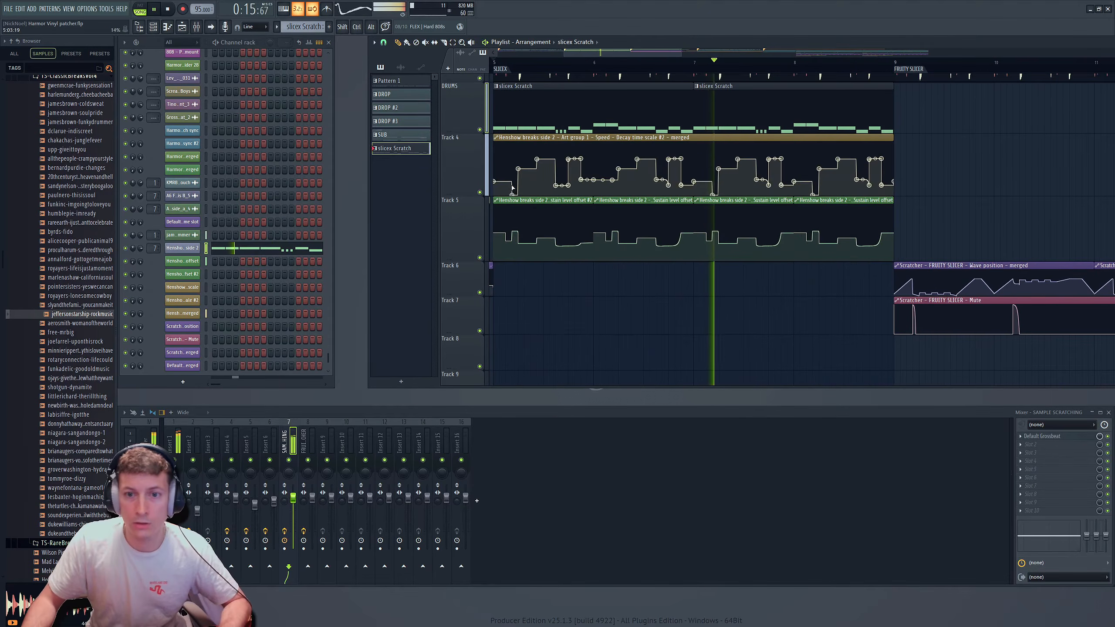
pyautogui.scroll(1, 956, 145)
pyautogui.scroll(-2, 955, 145)
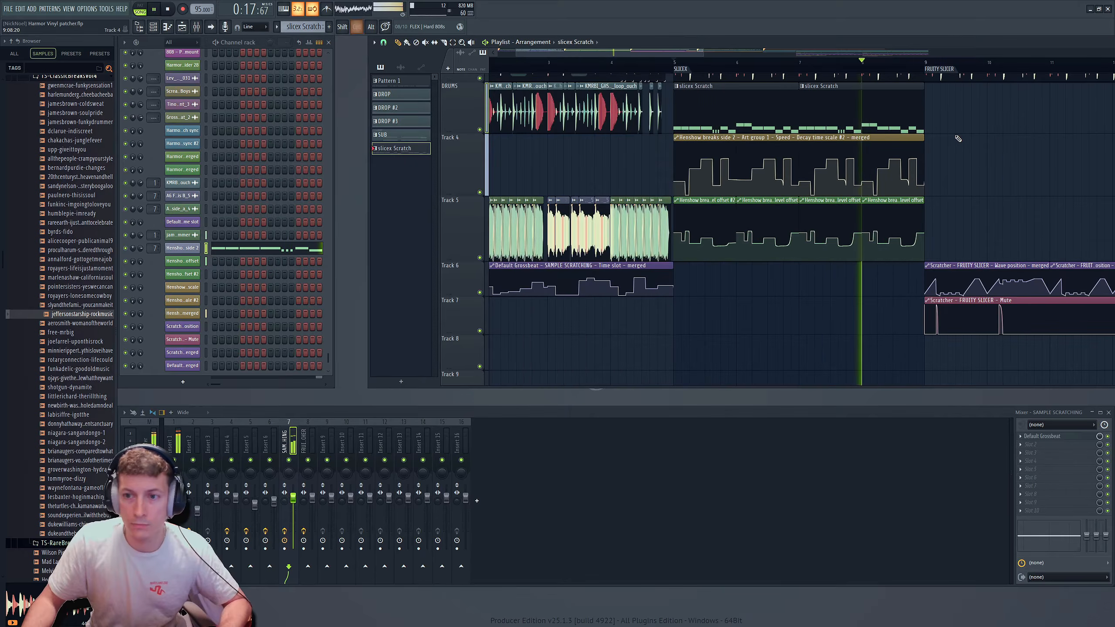
pyautogui.scroll(-2, 953, 154)
pyautogui.scroll(-3, 953, 158)
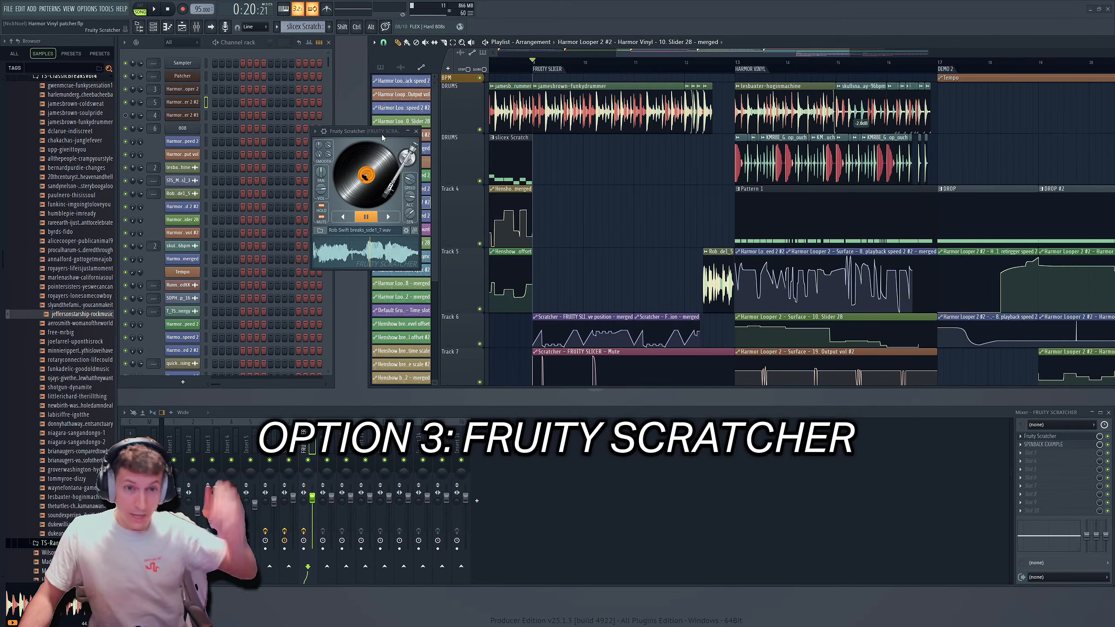
# Bring up the Fruity Scratcher effect of the FRUITY SLICER mixer insert and place it clear of the channel rack.
pyautogui.moveTo(378, 133); pyautogui.dragTo(449, 115)
pyautogui.click(1066, 436)
pyautogui.click(1067, 436)
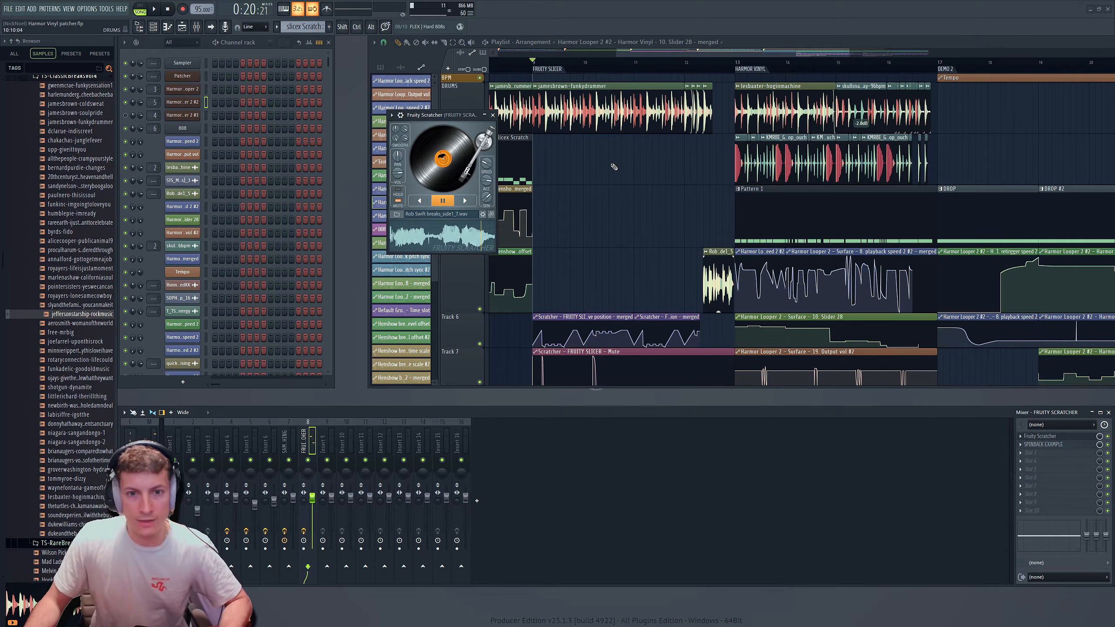
# Play the FRUITY SLICER section, examine the Scratcher wave position and mute automation clips, and stop playback.
pyautogui.press('space')
pyautogui.scroll(-4, 560, 225)
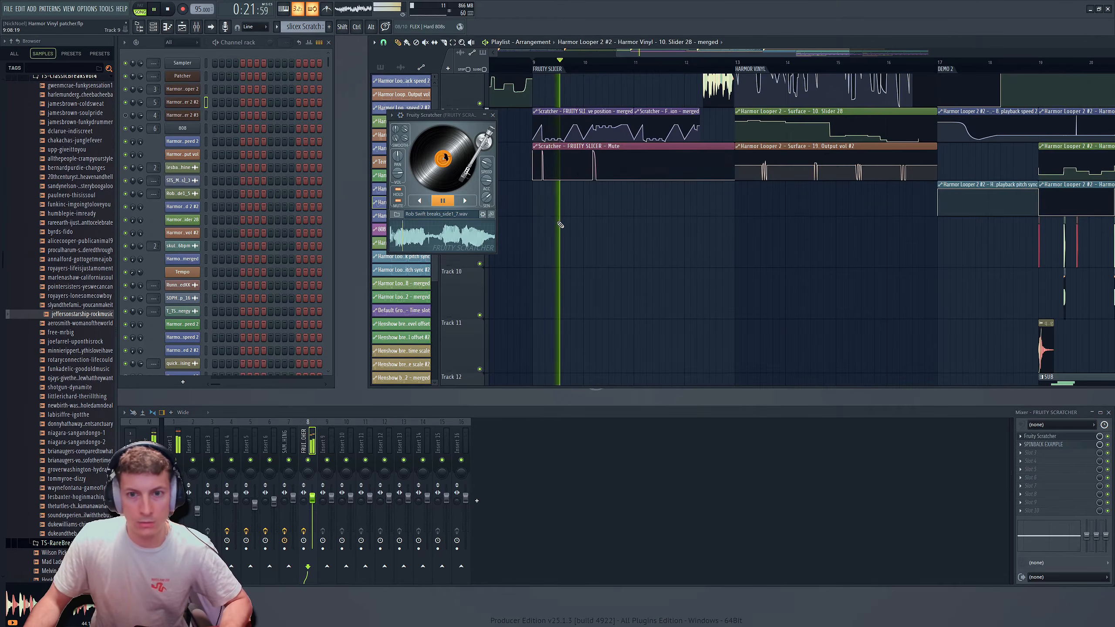
pyautogui.scroll(6, 560, 225)
pyautogui.scroll(-2, 584, 196)
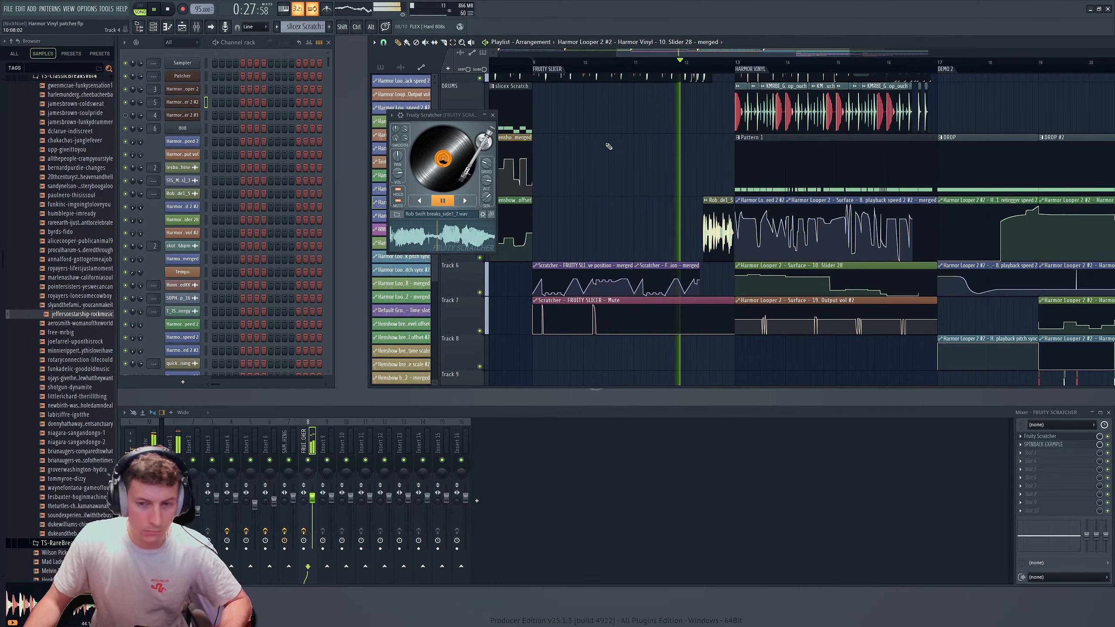
pyautogui.press('space')
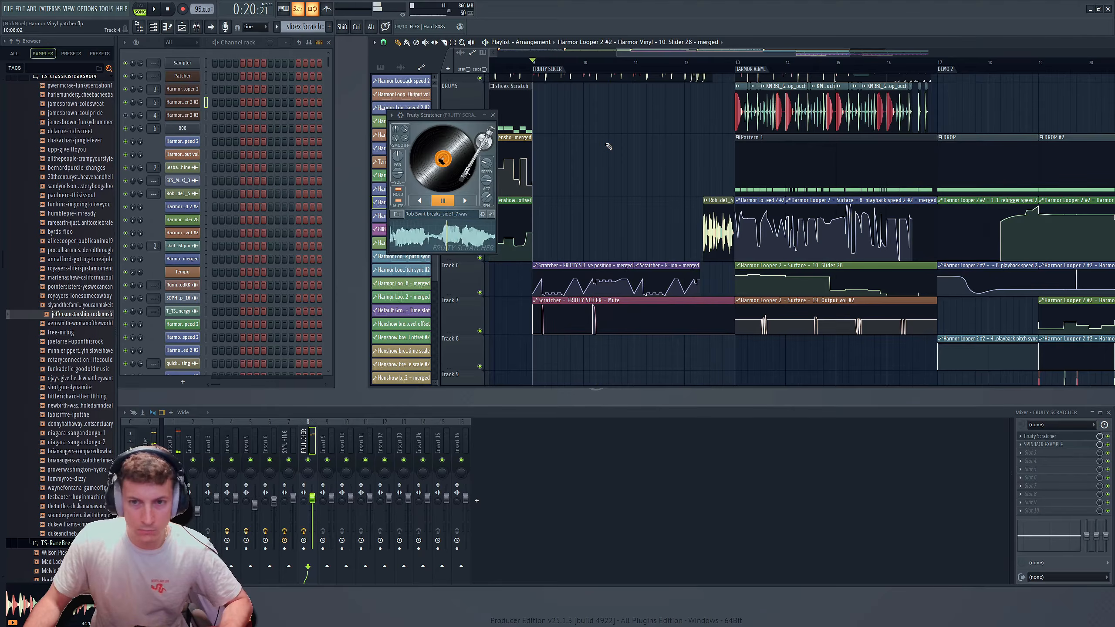
pyautogui.moveTo(441, 115); pyautogui.dragTo(416, 109)
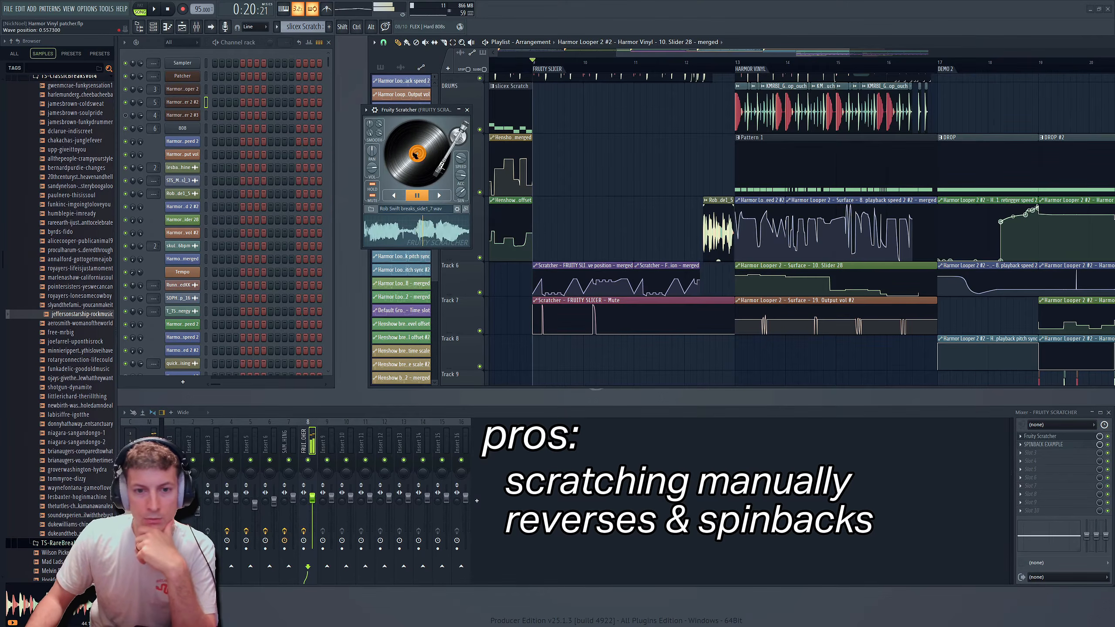
pyautogui.moveTo(494, 189)
pyautogui.moveTo(414, 110)
pyautogui.mouseDown()
pyautogui.moveTo(384, 110)
pyautogui.moveTo(400, 107)
pyautogui.mouseUp()
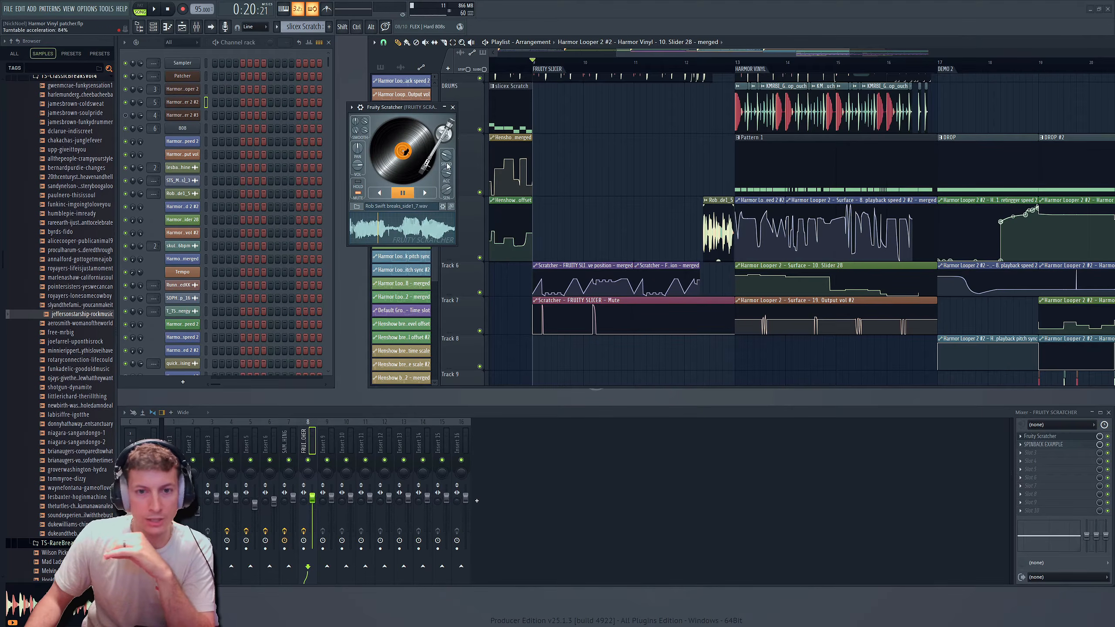
pyautogui.moveTo(408, 108); pyautogui.dragTo(434, 111)
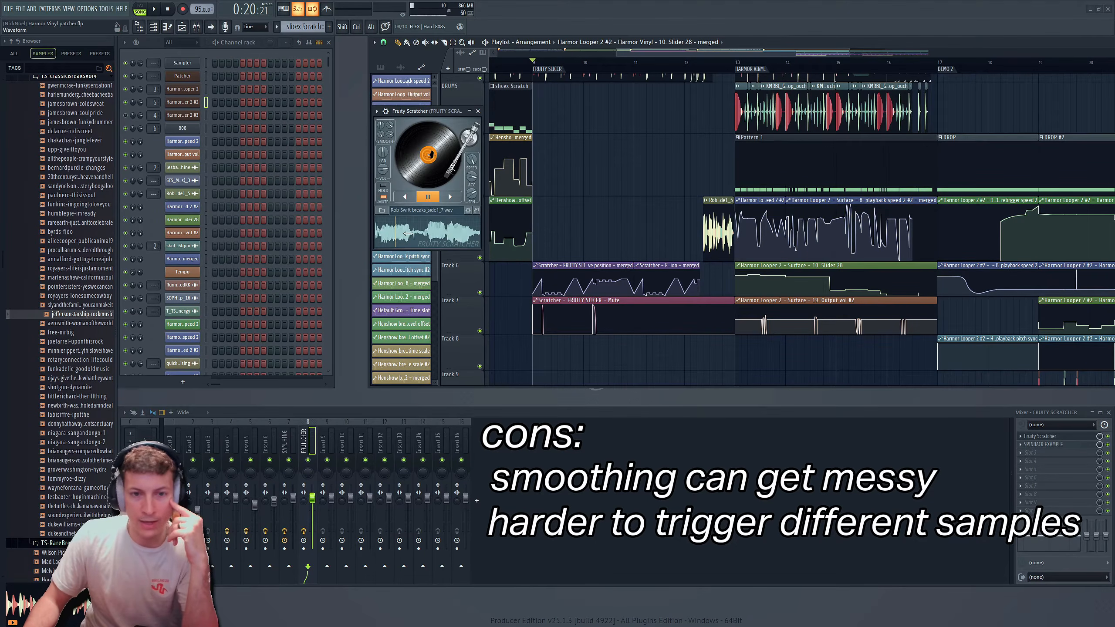
# Audition another position in the sample waveform of Fruity Scratcher and close its window.
pyautogui.click(442, 237)
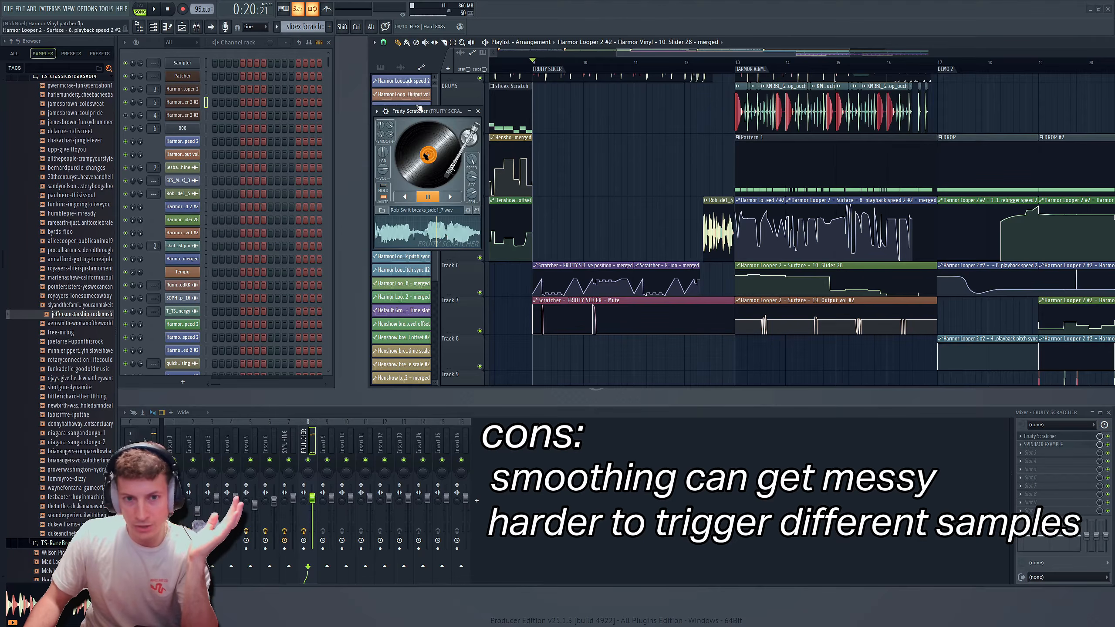
pyautogui.moveTo(431, 112); pyautogui.dragTo(406, 109)
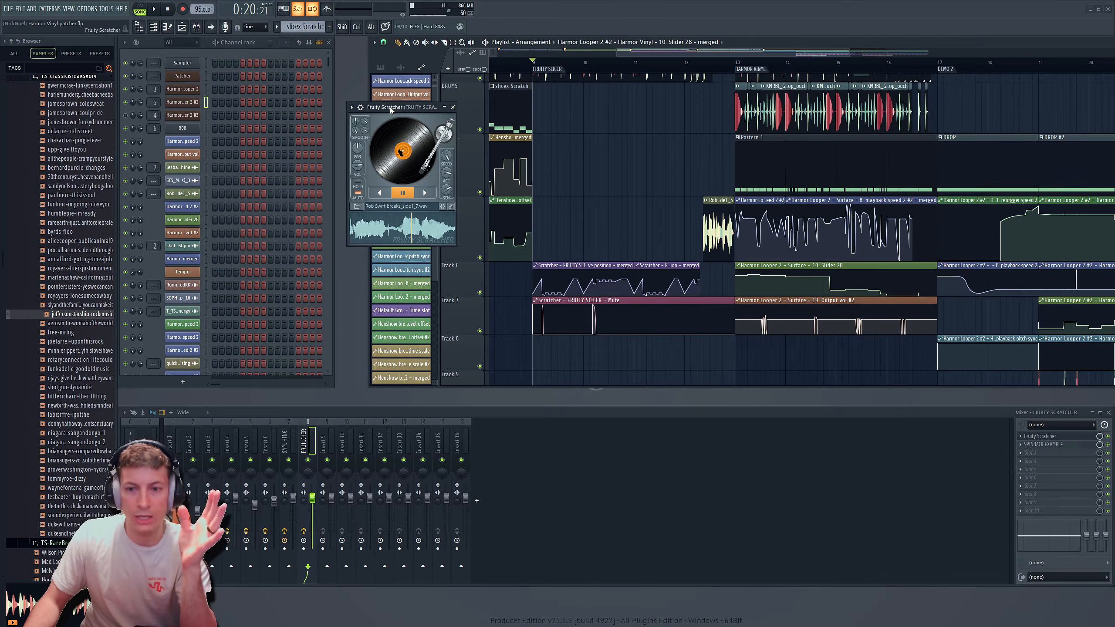
pyautogui.click(453, 108)
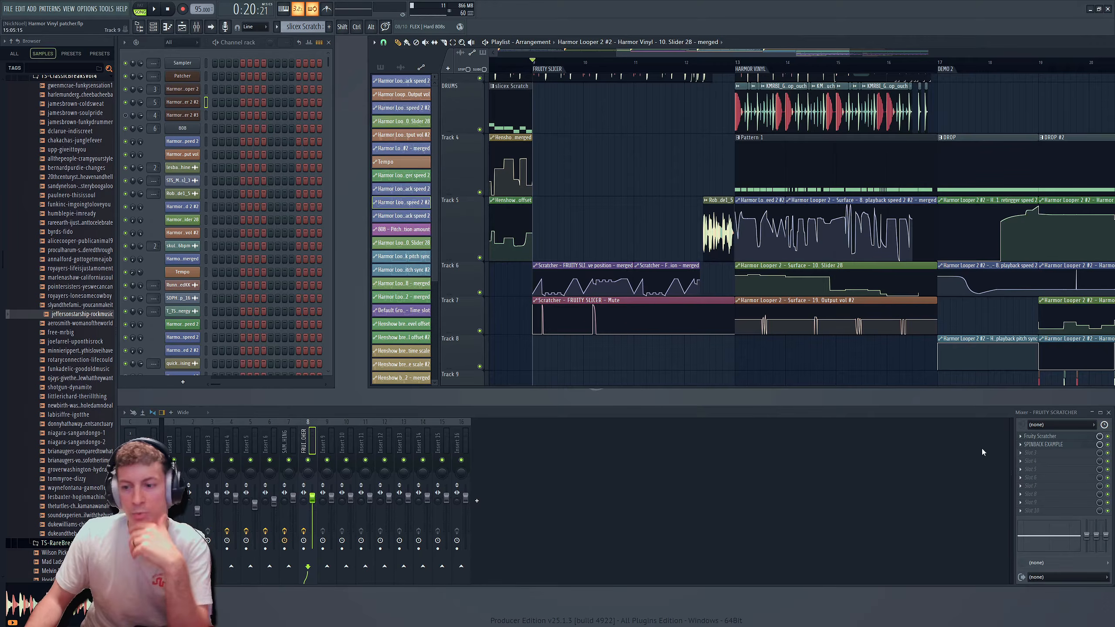
# Open the SPINBACK EXAMPLE Scratcher effect in the FRUITY SLICER insert for a look and close it again.
pyautogui.click(1043, 444)
pyautogui.moveTo(374, 113); pyautogui.dragTo(571, 191)
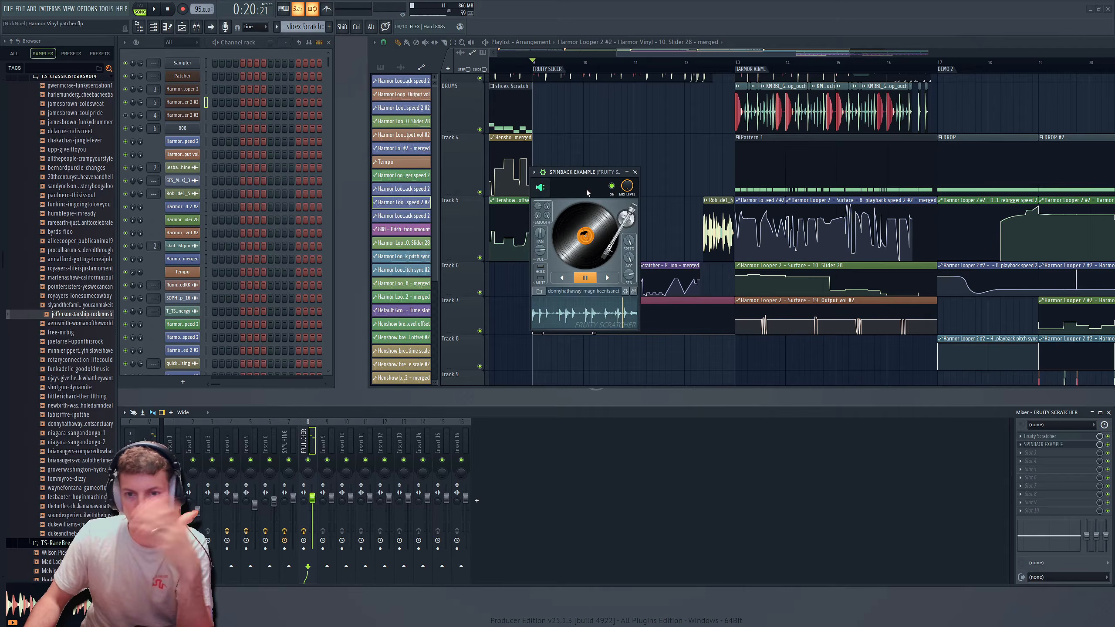
pyautogui.moveTo(583, 172); pyautogui.dragTo(346, 141)
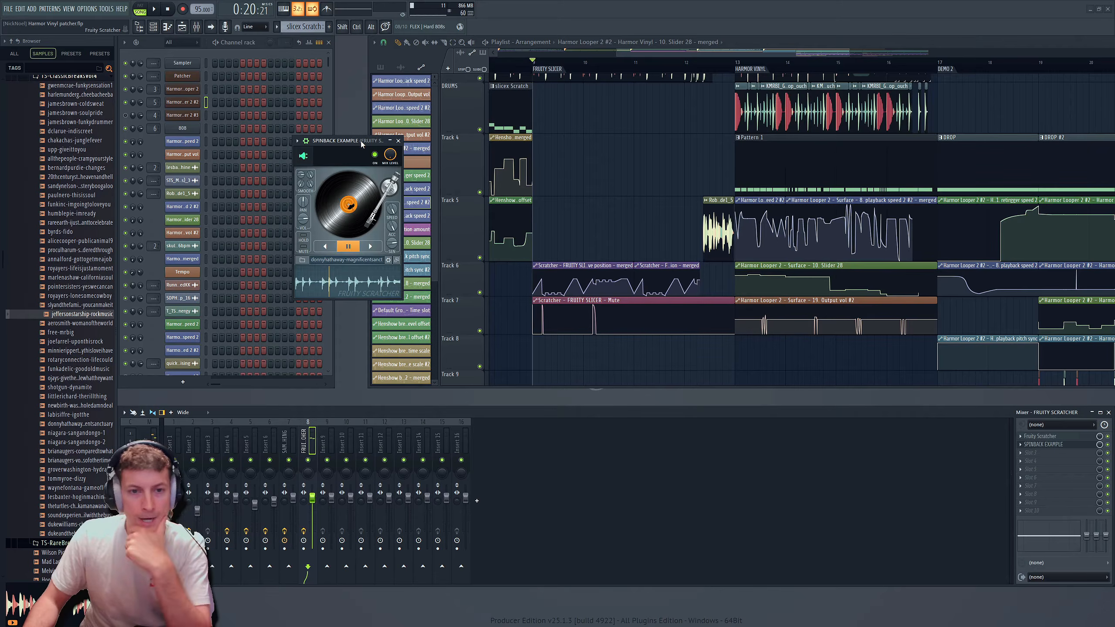
pyautogui.click(398, 141)
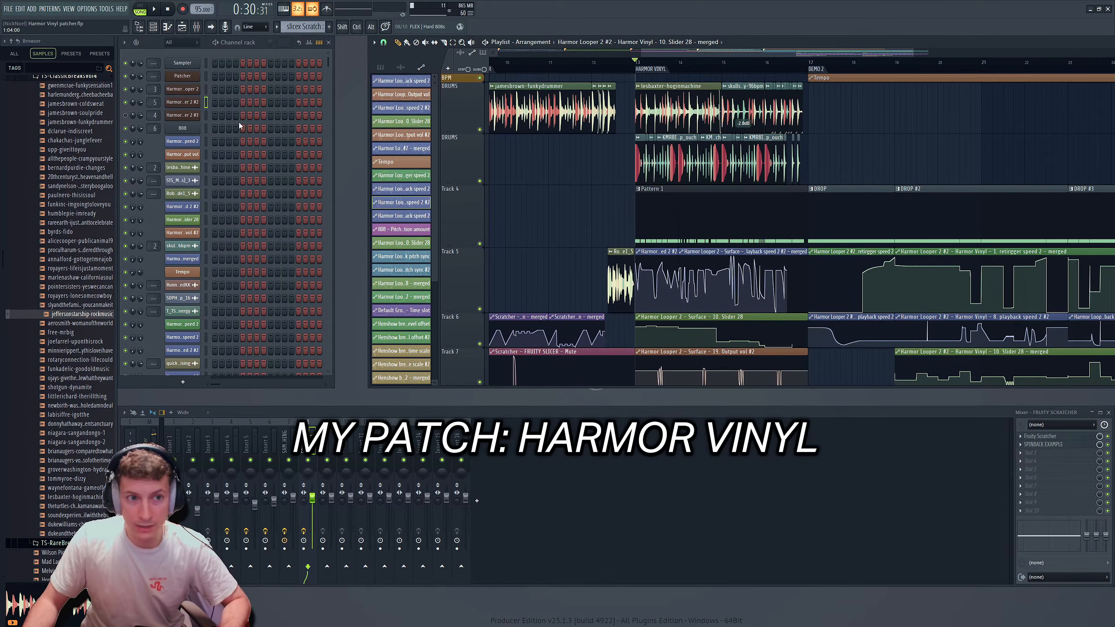
# Open the Harmor Looper 2 #2 patch and open the Harmor synth from its module map.
pyautogui.click(182, 102)
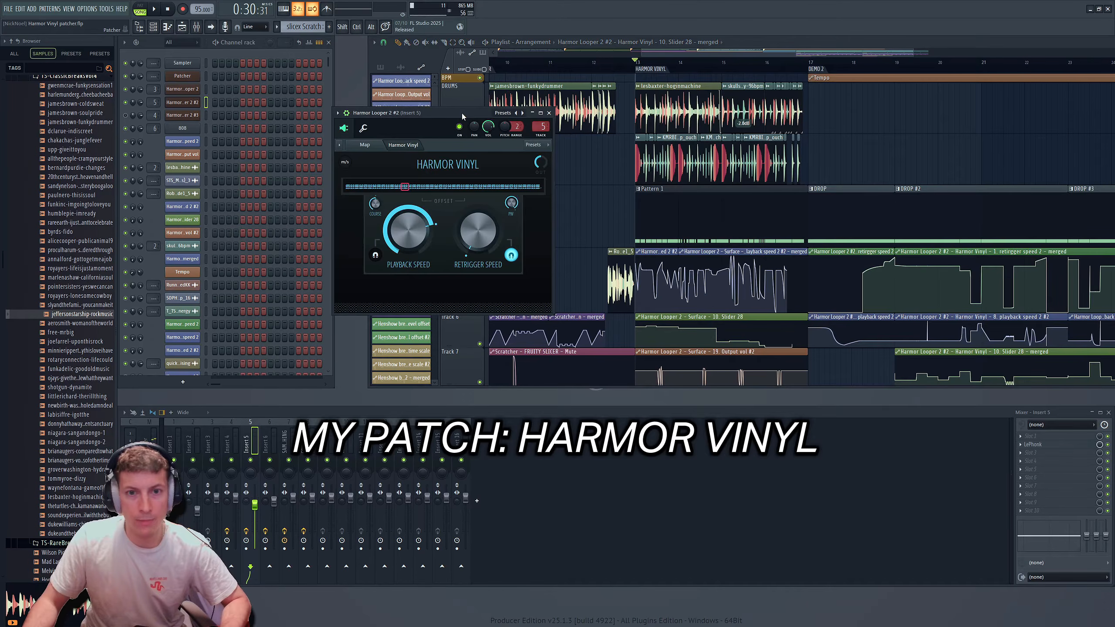
pyautogui.moveTo(462, 114); pyautogui.dragTo(420, 110)
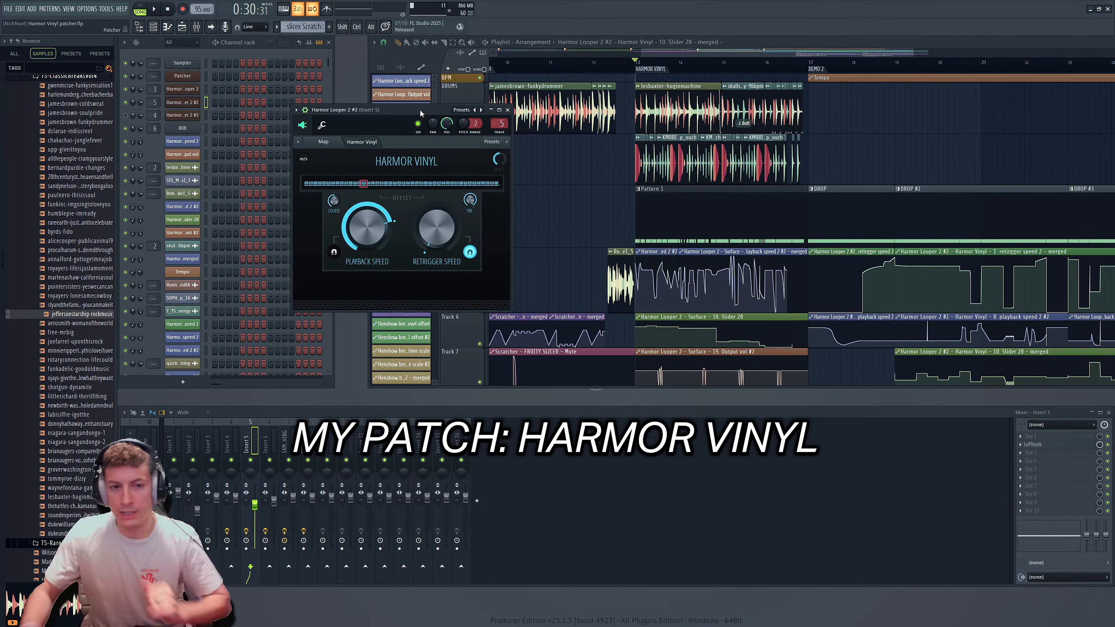
pyautogui.click(341, 141)
pyautogui.moveTo(460, 110); pyautogui.dragTo(444, 107)
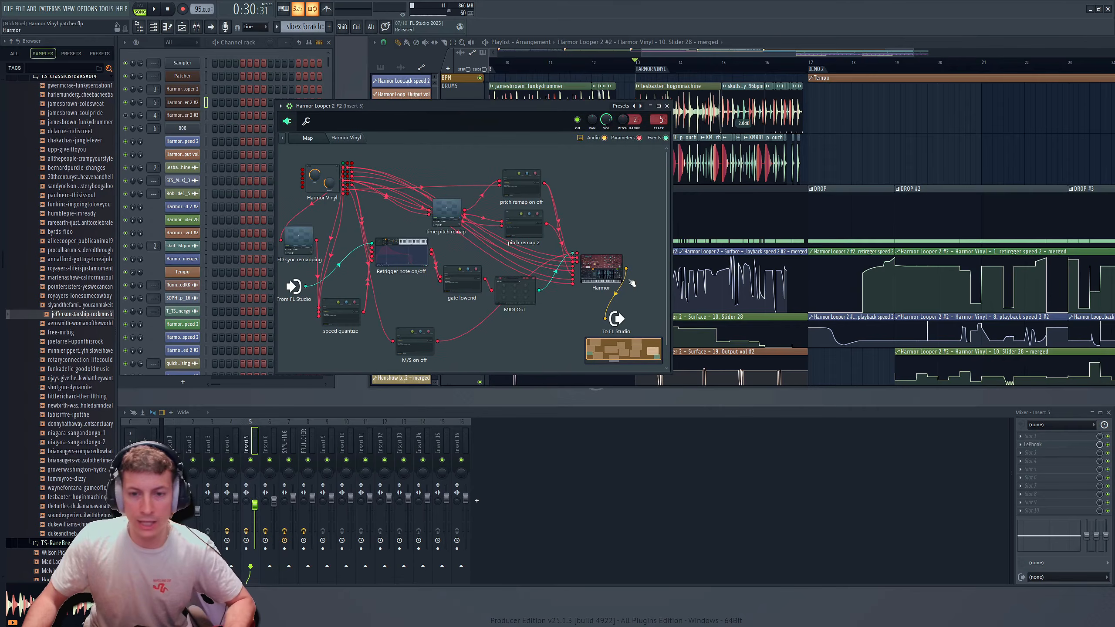
pyautogui.doubleClick(608, 275)
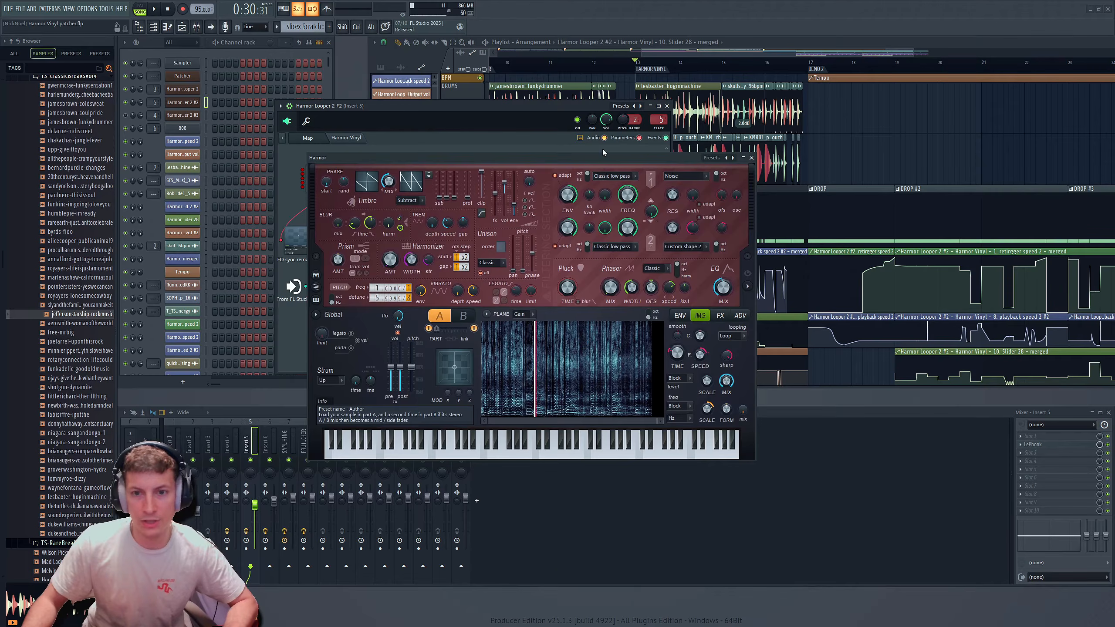
# Return the patch to its Harmor Vinyl surface and arrange it above the Harmor synth window so both are visible.
pyautogui.moveTo(602, 154); pyautogui.dragTo(576, 272)
pyautogui.click(351, 137)
pyautogui.moveTo(371, 110); pyautogui.dragTo(350, 77)
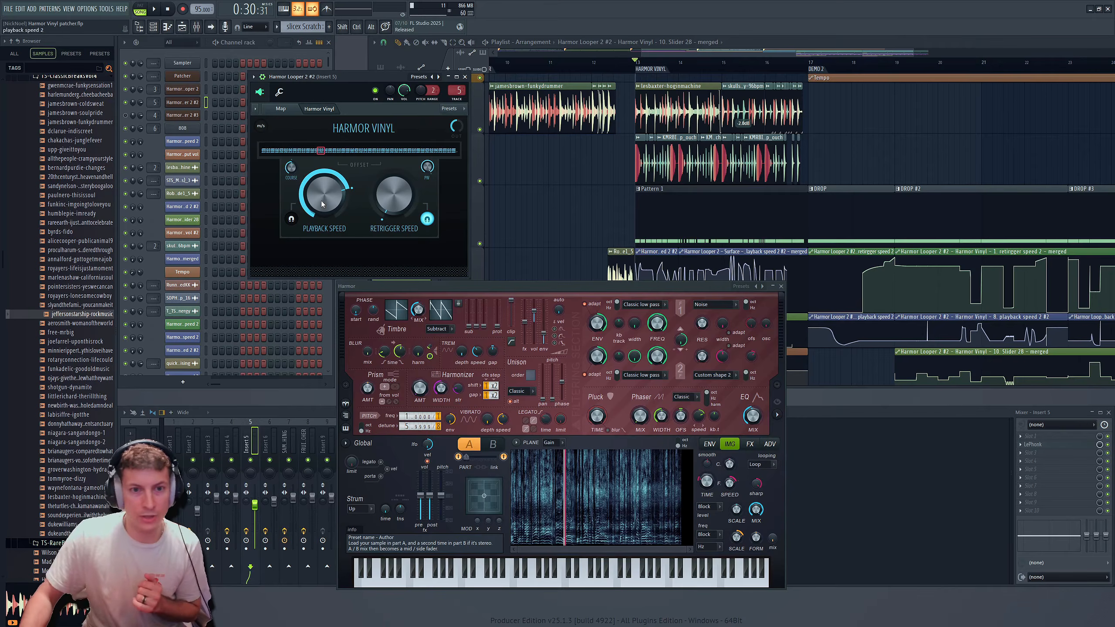
pyautogui.moveTo(352, 194); pyautogui.dragTo(352, 192)
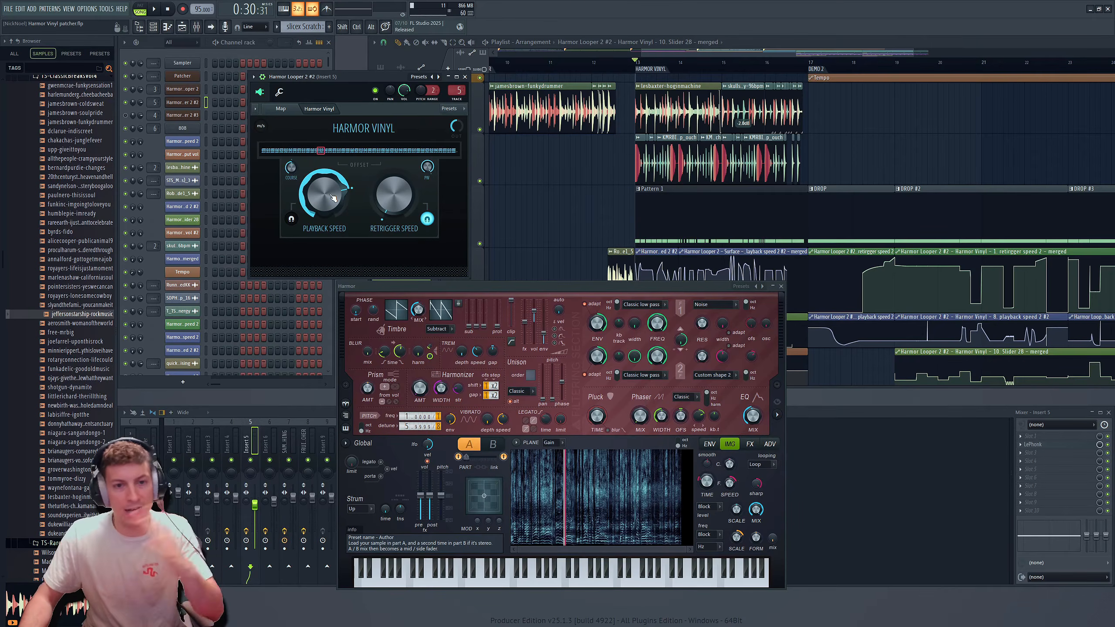
pyautogui.moveTo(352, 192); pyautogui.dragTo(327, 200)
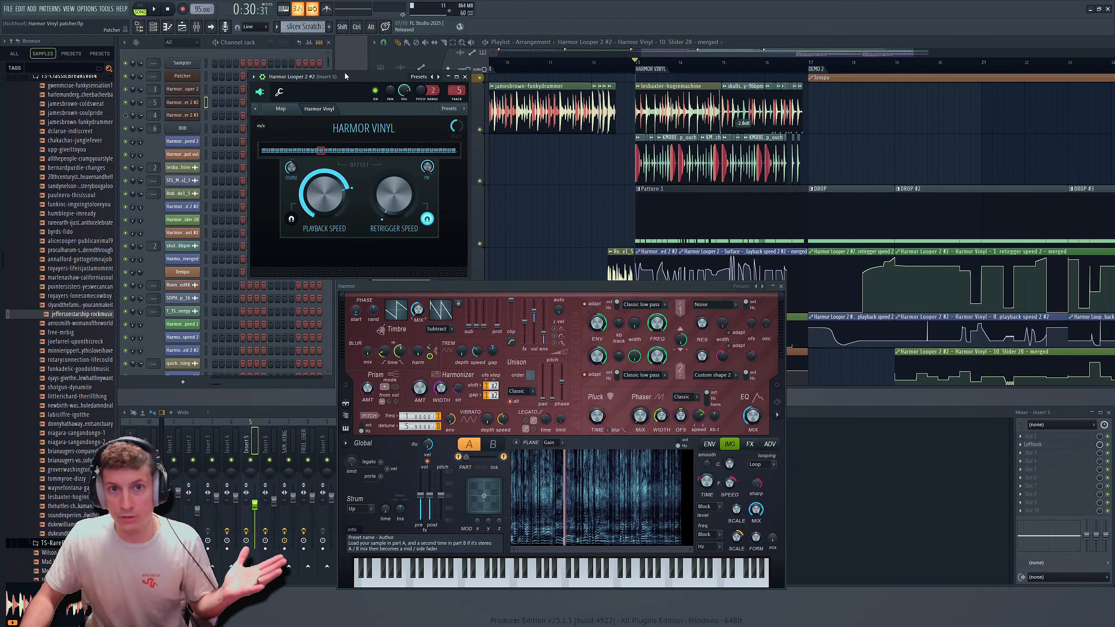
# Close the Harmor synth window and play the HARMOR VINYL section, examining Harmor Looper 2's knobs and playback speed automation.
pyautogui.click(781, 286)
pyautogui.scroll(2, 828, 164)
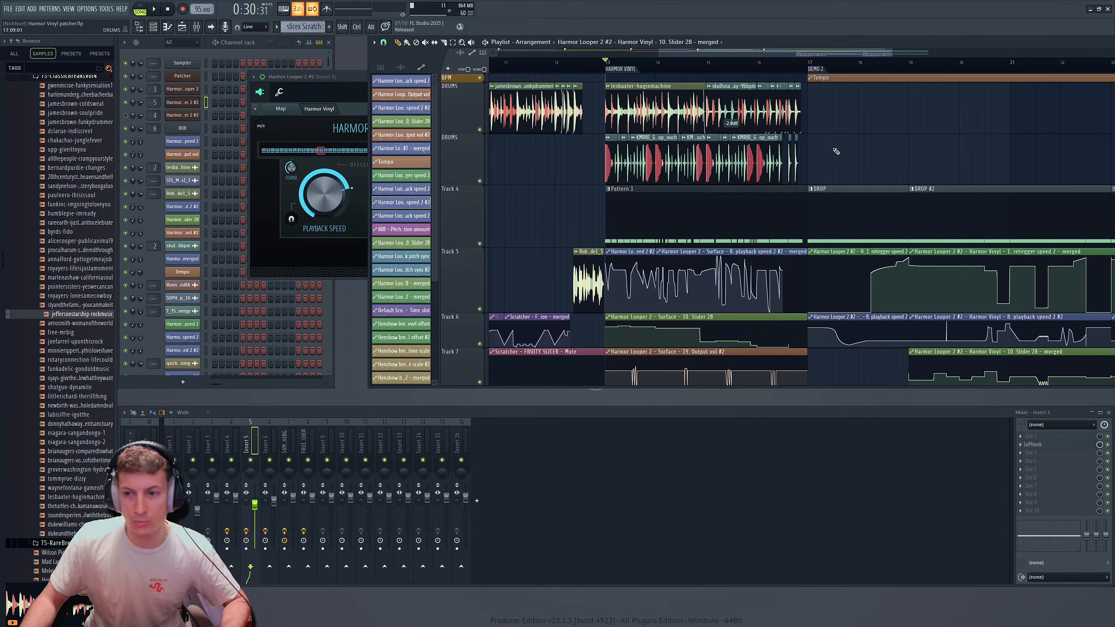
pyautogui.press('space')
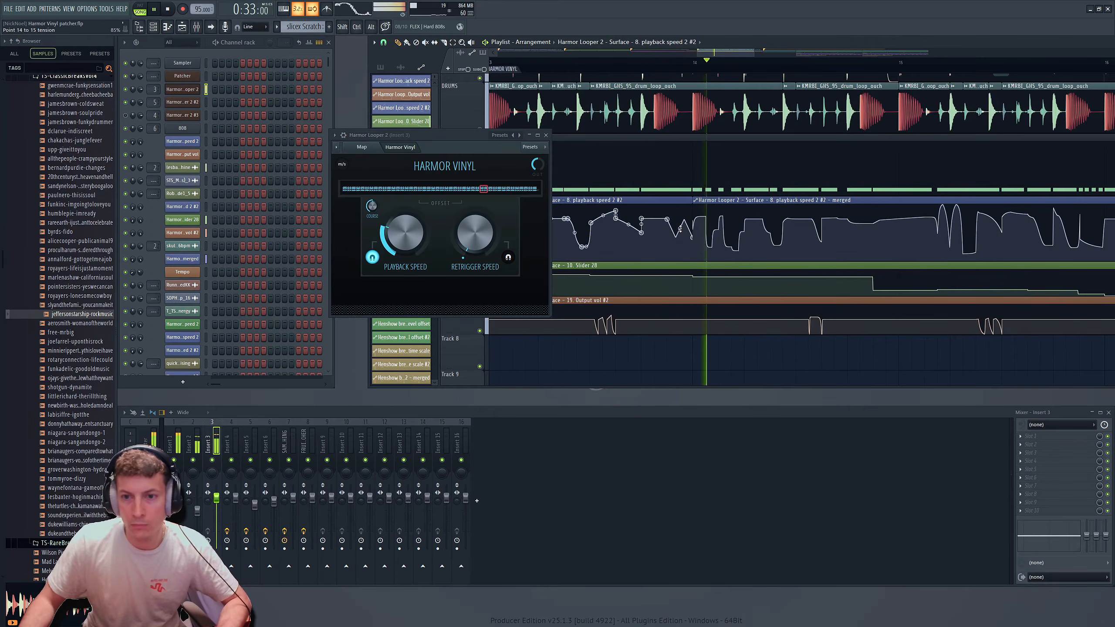
pyautogui.scroll(-3, 680, 228)
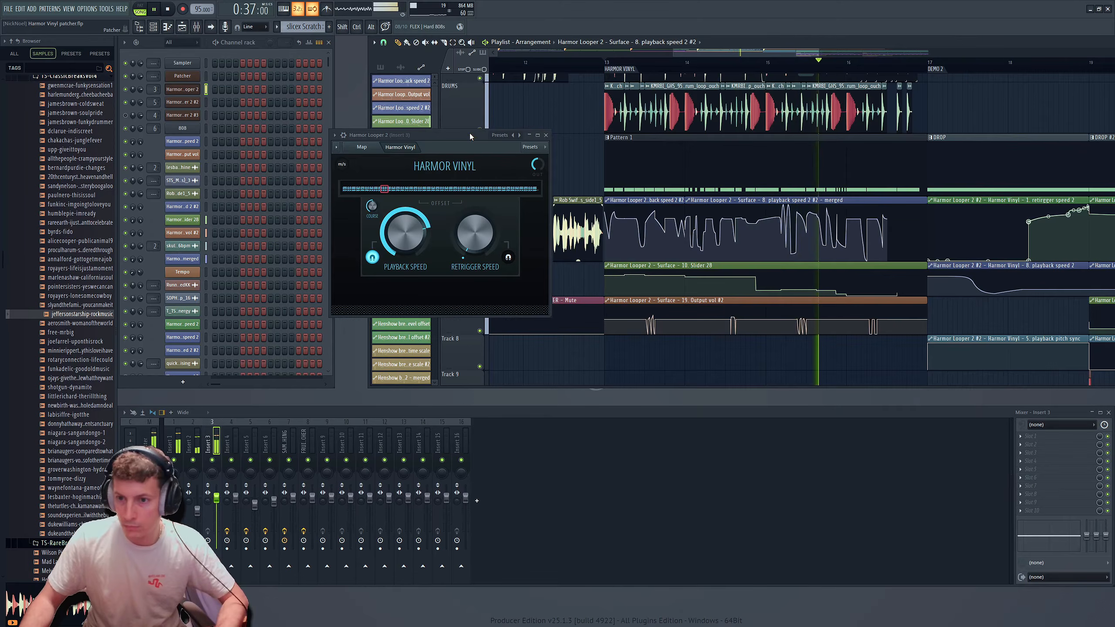
pyautogui.moveTo(693, 197)
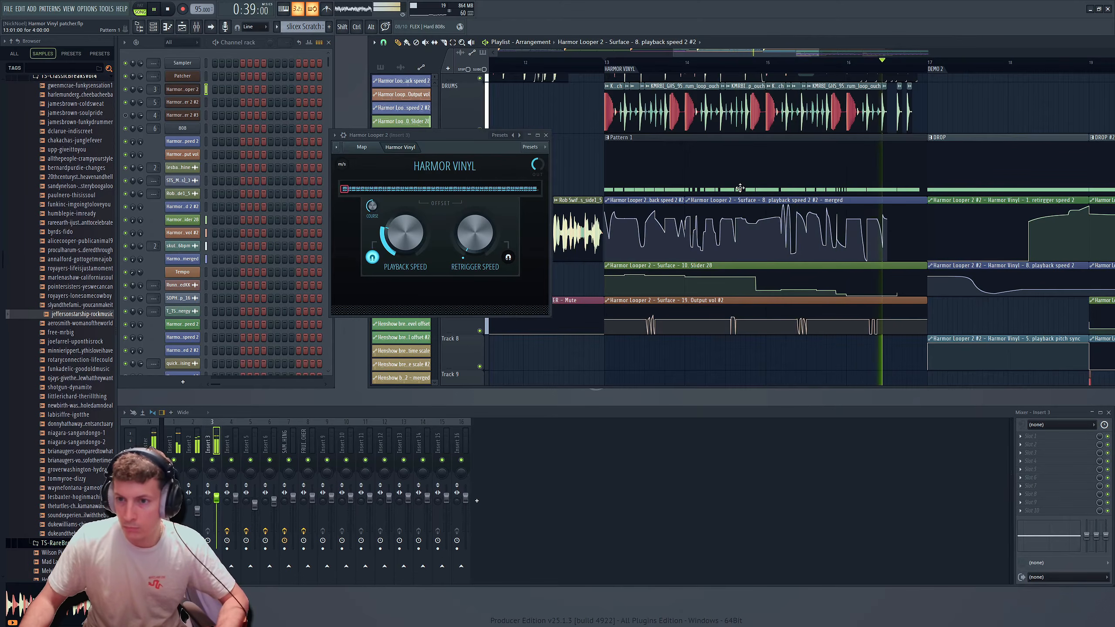
pyautogui.press('space')
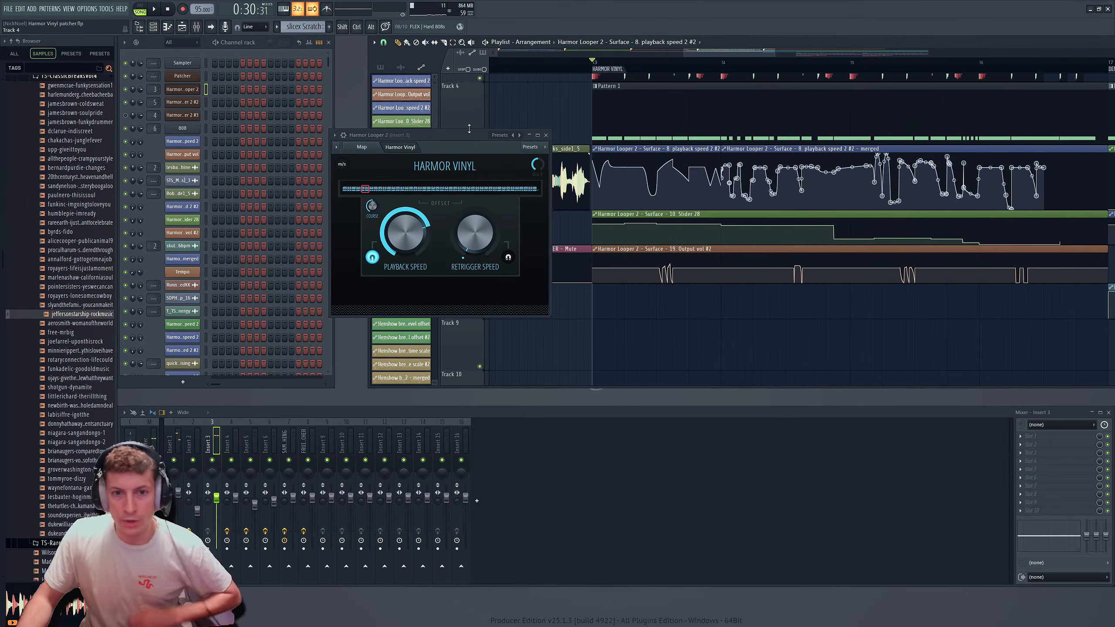
pyautogui.moveTo(464, 134); pyautogui.dragTo(470, 128)
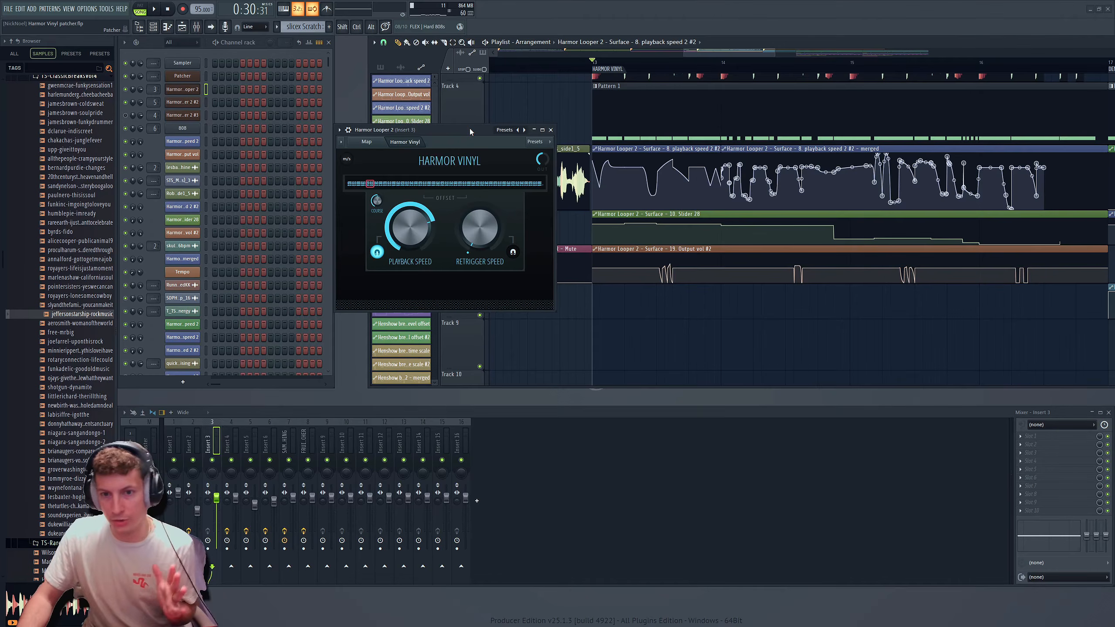
pyautogui.click(401, 121)
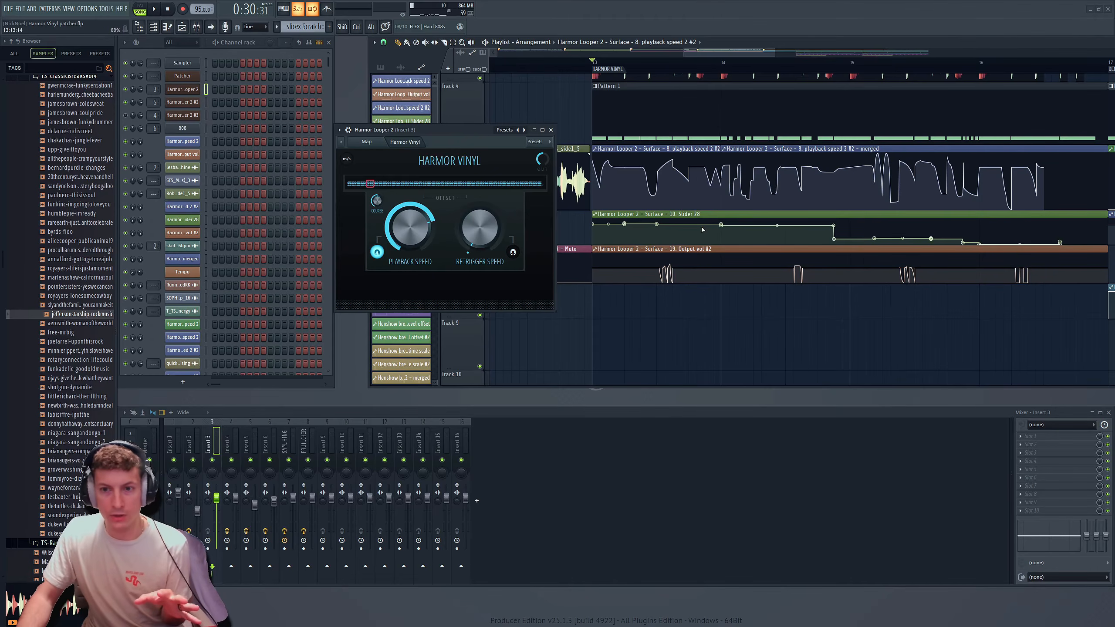
# Reopen the Harmor Looper 2 patch and check the automation options of its sample position slider without changing anything.
pyautogui.click(375, 84)
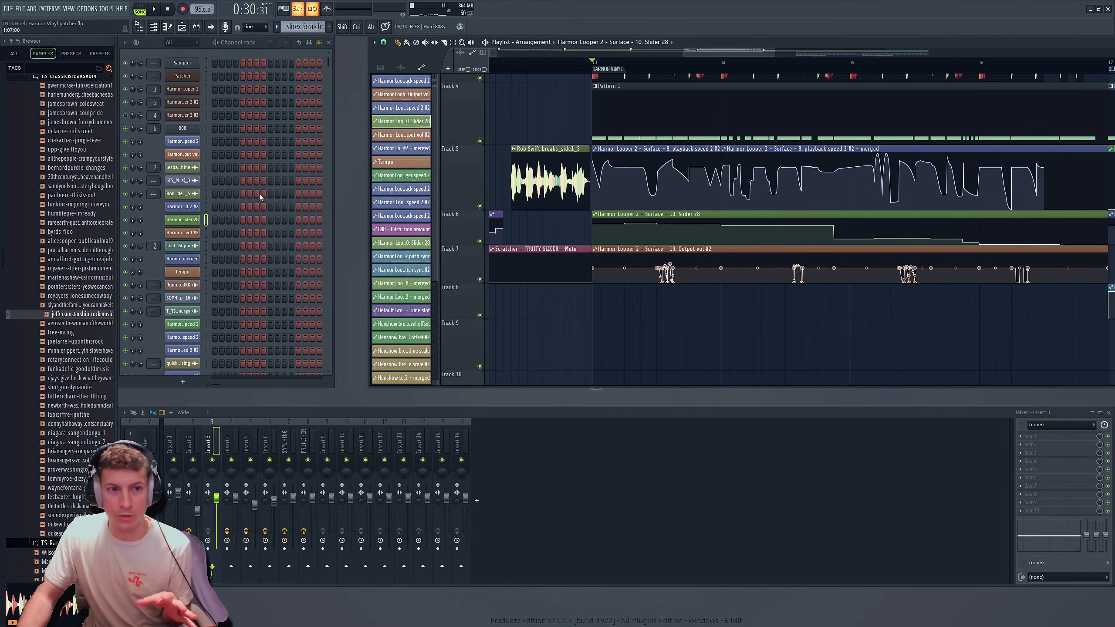
pyautogui.click(181, 89)
pyautogui.rightClick(492, 184)
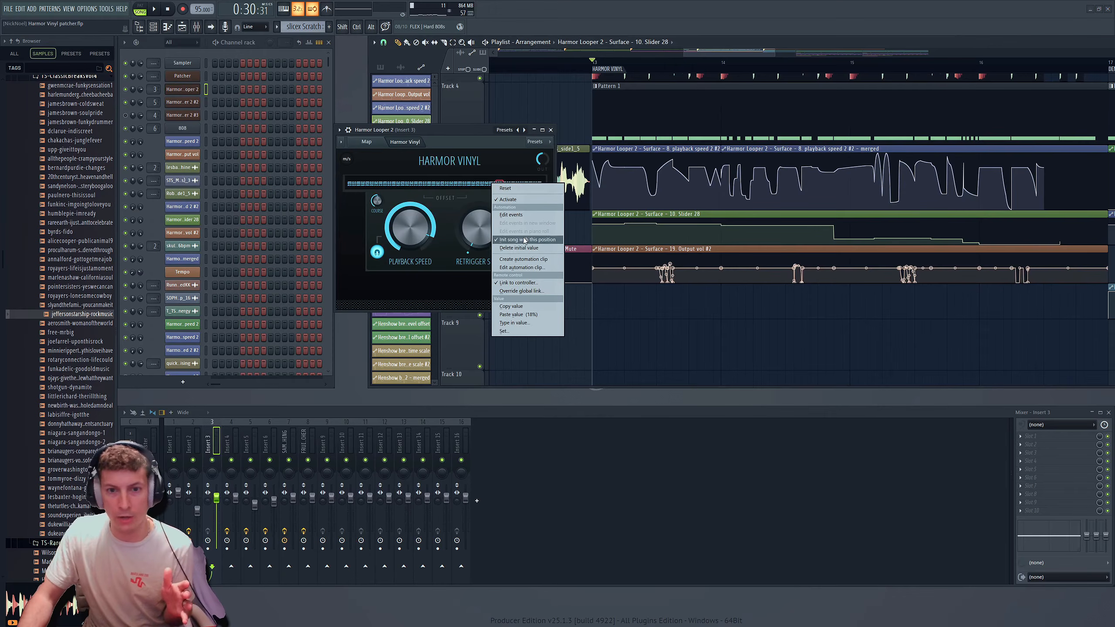
pyautogui.click(474, 129)
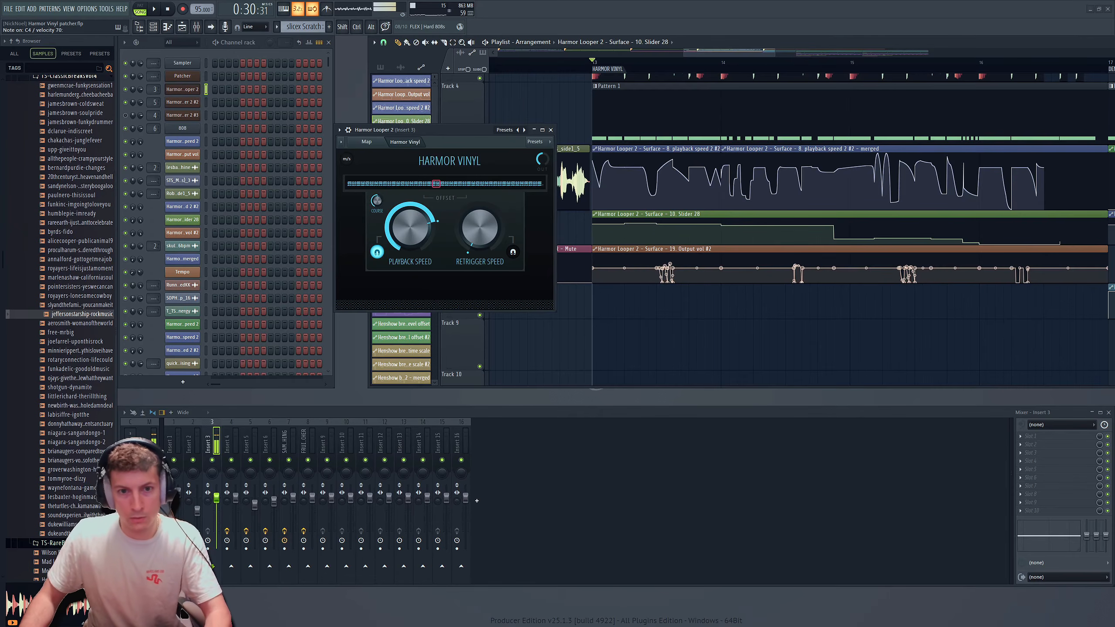
# Open the Harmor synth from Harmor Looper 2's module map, examine the sample loaded in its image section, and close the synth.
pyautogui.click(372, 144)
pyautogui.moveTo(448, 128); pyautogui.dragTo(428, 121)
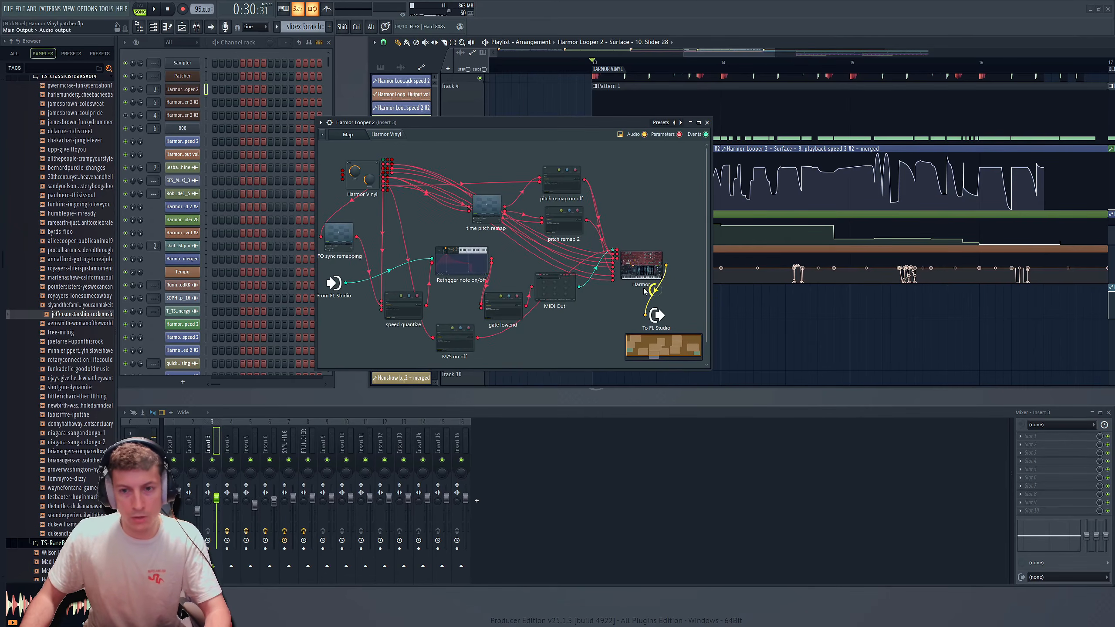
pyautogui.click(636, 266)
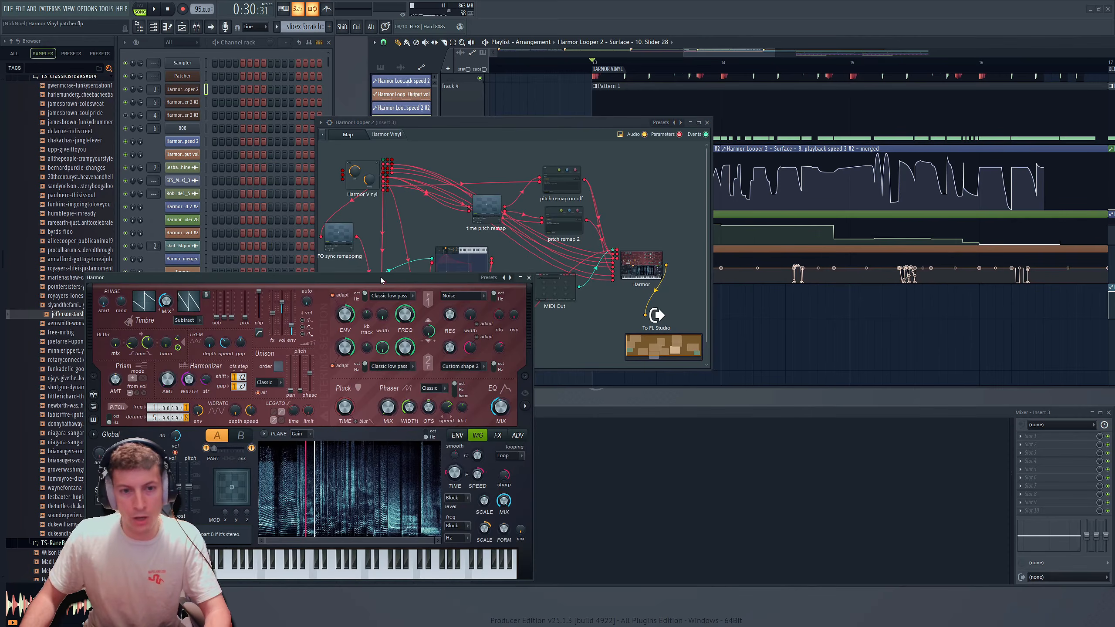
pyautogui.moveTo(380, 280); pyautogui.dragTo(522, 141)
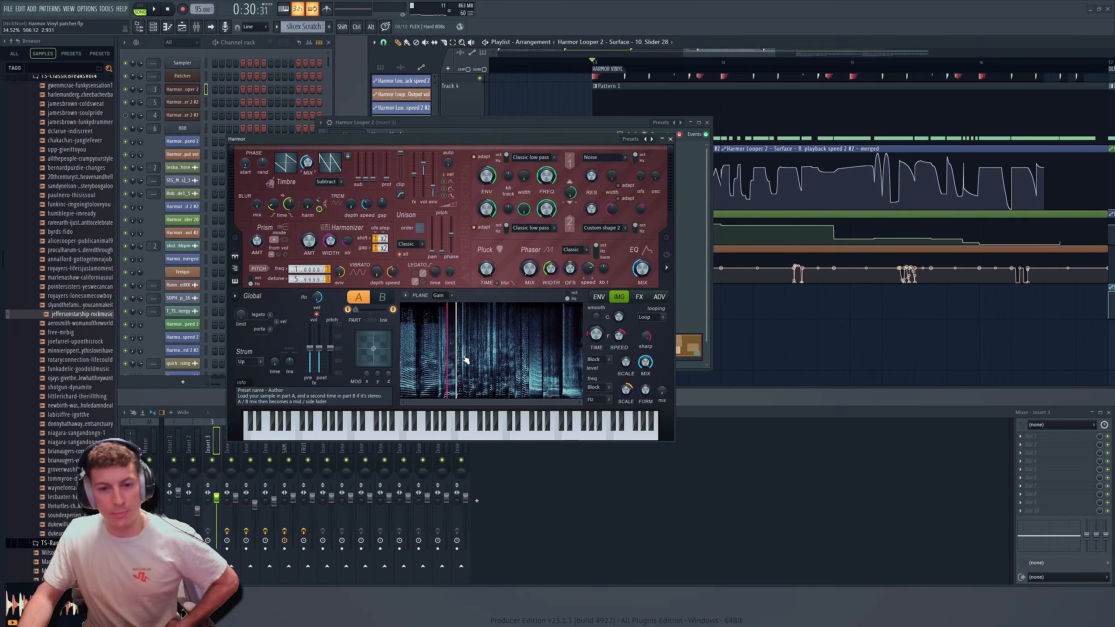
pyautogui.moveTo(538, 139); pyautogui.dragTo(543, 124)
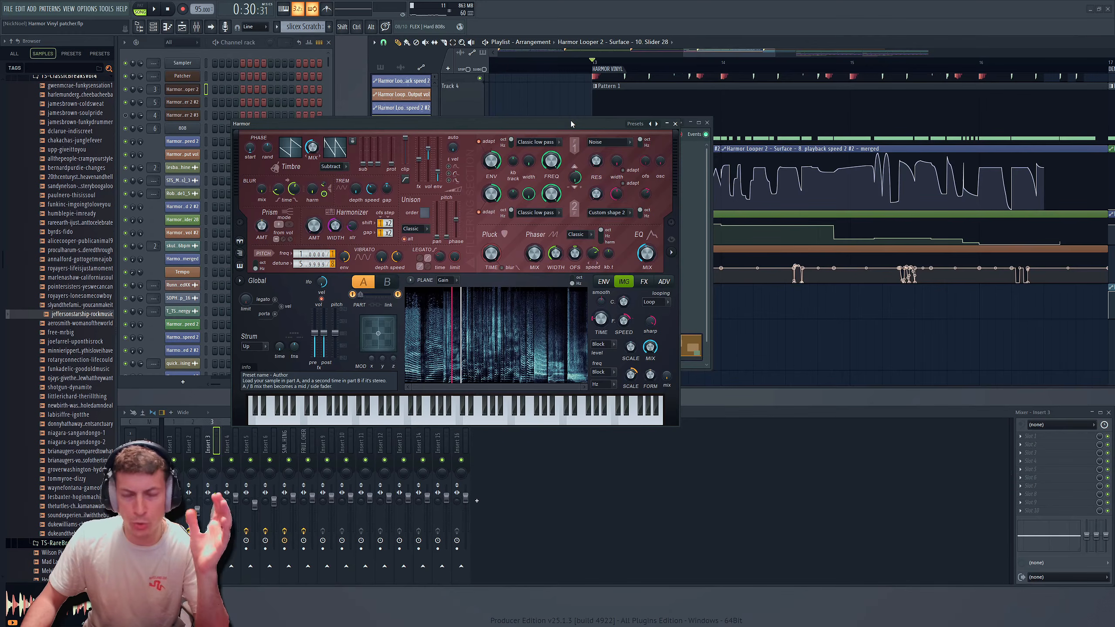
pyautogui.moveTo(571, 120); pyautogui.dragTo(573, 118)
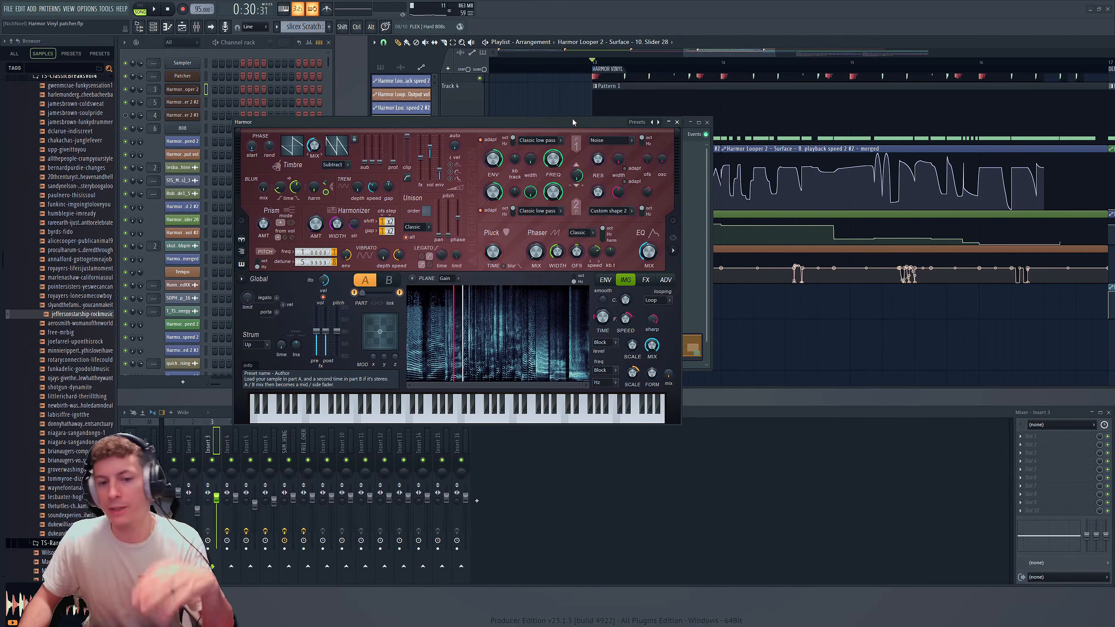
pyautogui.click(677, 122)
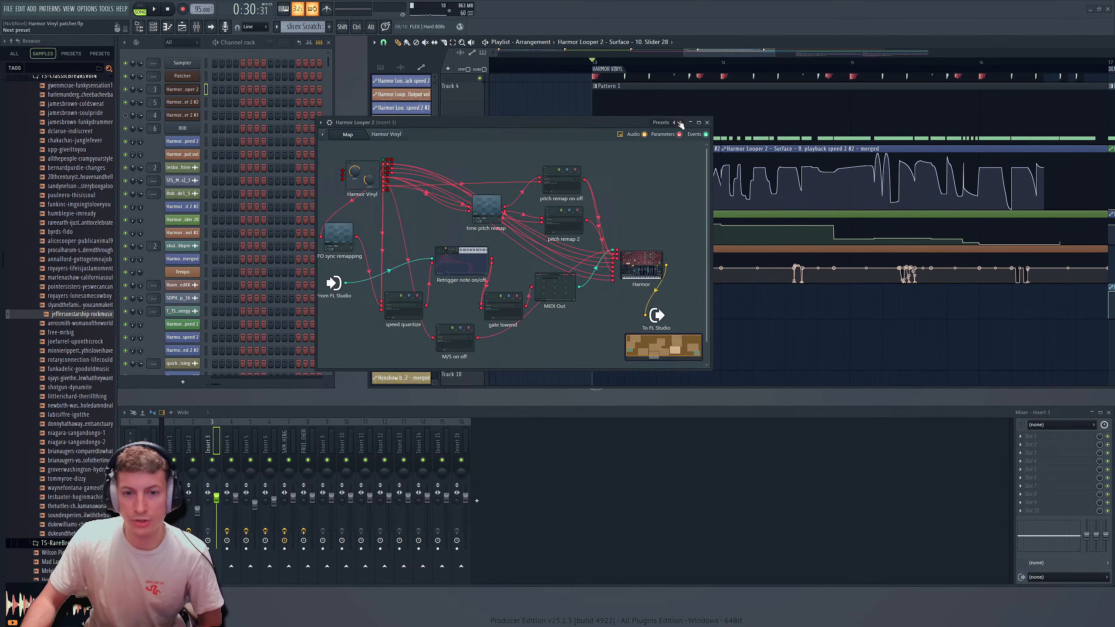
# Return Harmor Looper 2 to its Harmor Vinyl surface and examine the playback speed automation at the start of the HARMOR VINYL section.
pyautogui.click(389, 137)
pyautogui.moveTo(434, 117); pyautogui.dragTo(448, 125)
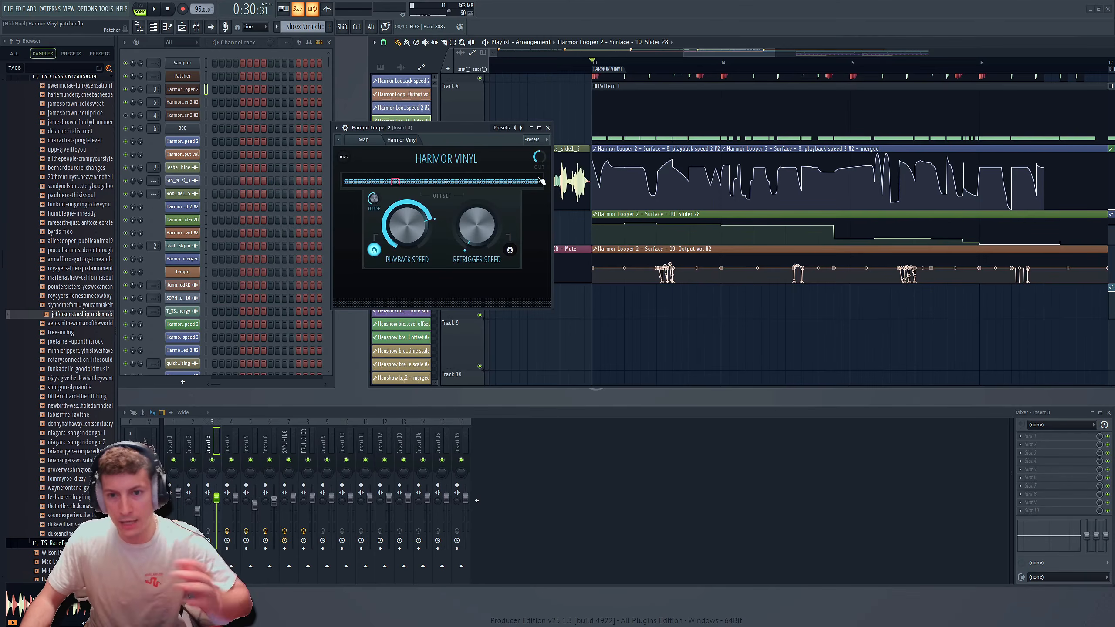
pyautogui.scroll(2, 676, 316)
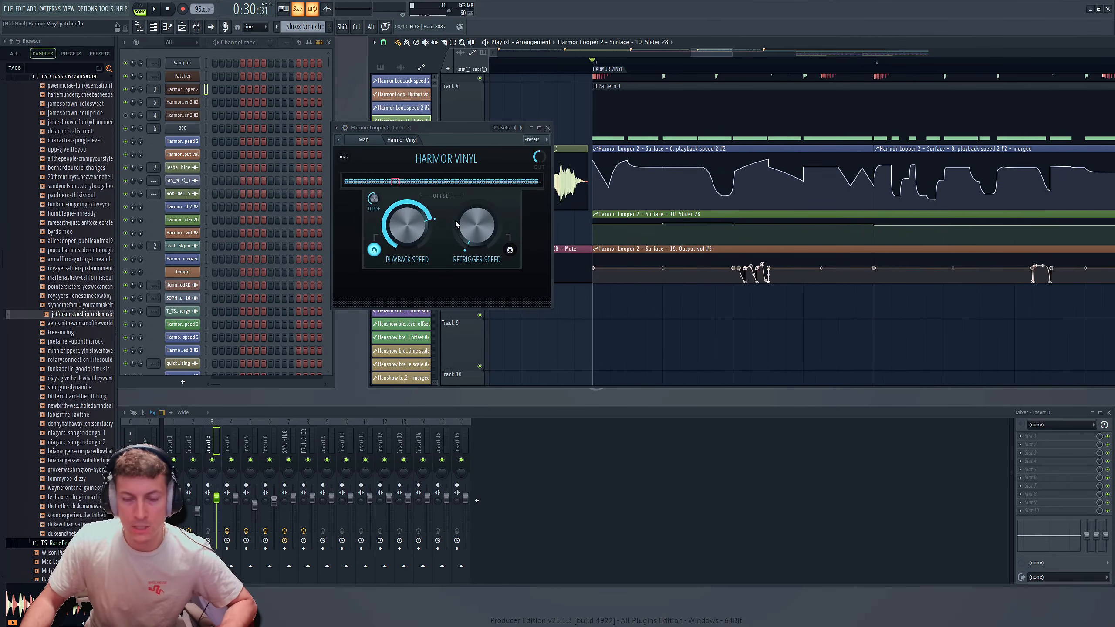
pyautogui.scroll(2, 610, 180)
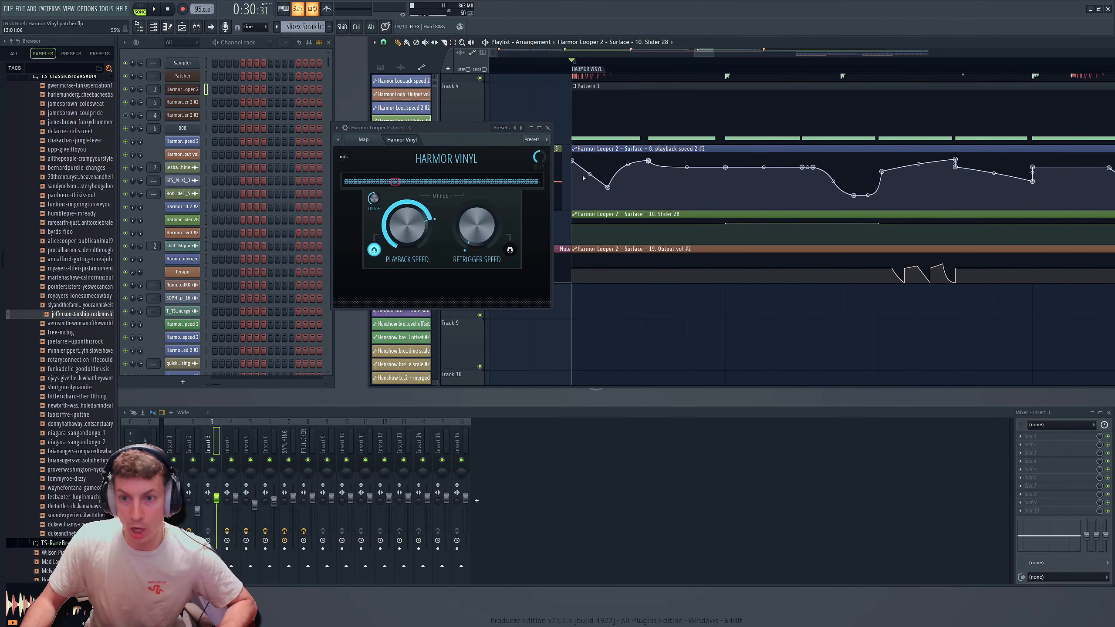
pyautogui.scroll(-3, 644, 191)
pyautogui.scroll(2, 691, 185)
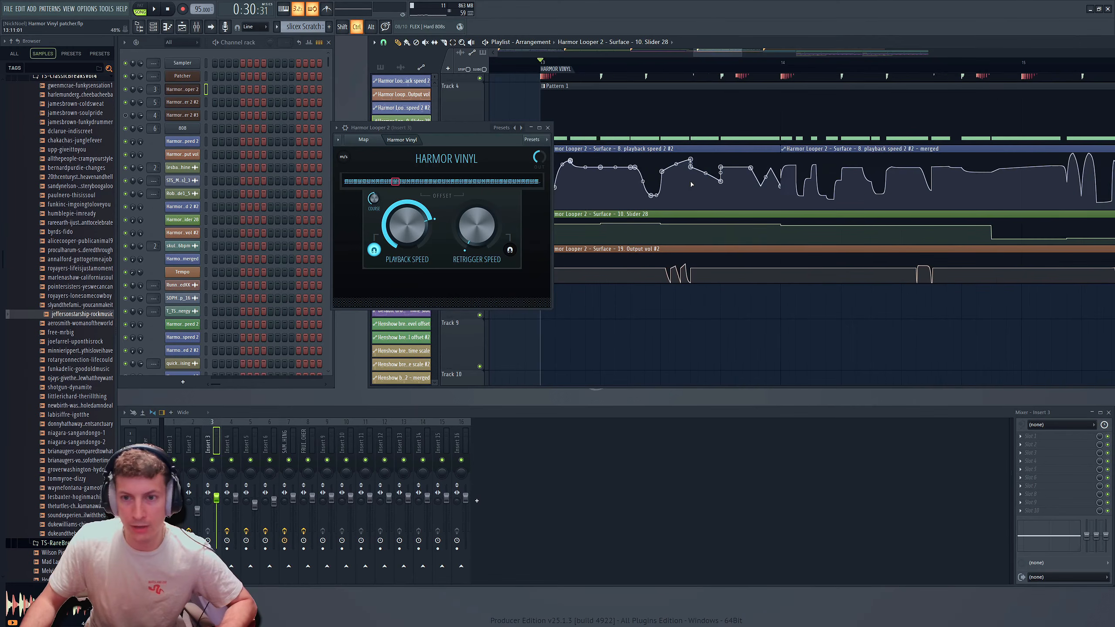
pyautogui.scroll(-1, 682, 181)
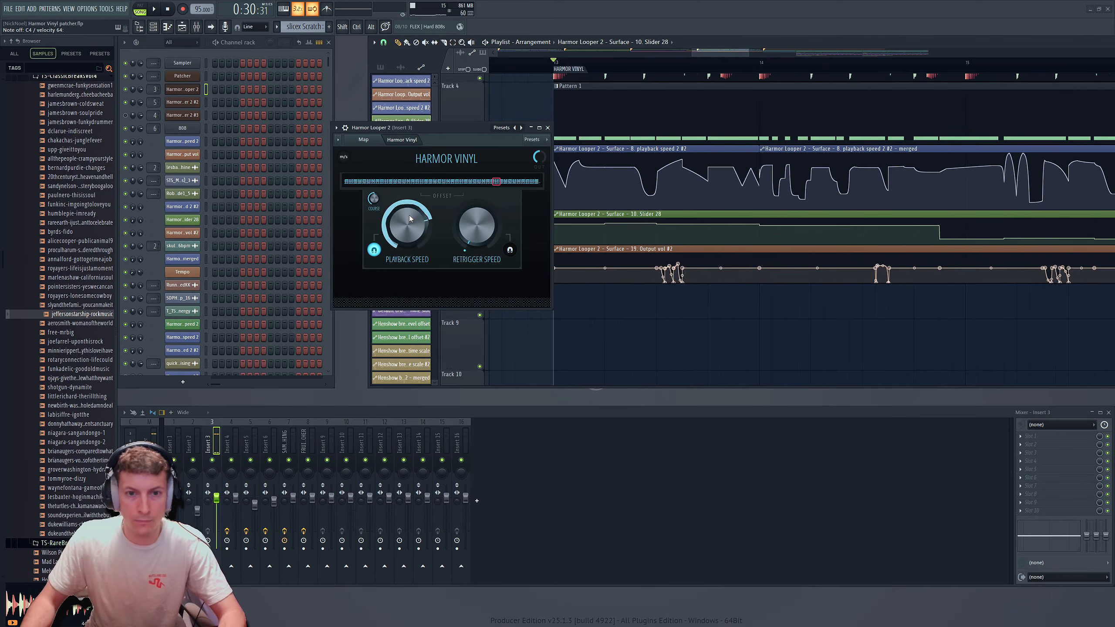
# Move the Harmor Looper 2 window clear of the automation and slice the playback speed clip after its first scratch curve.
pyautogui.moveTo(462, 129); pyautogui.dragTo(445, 128)
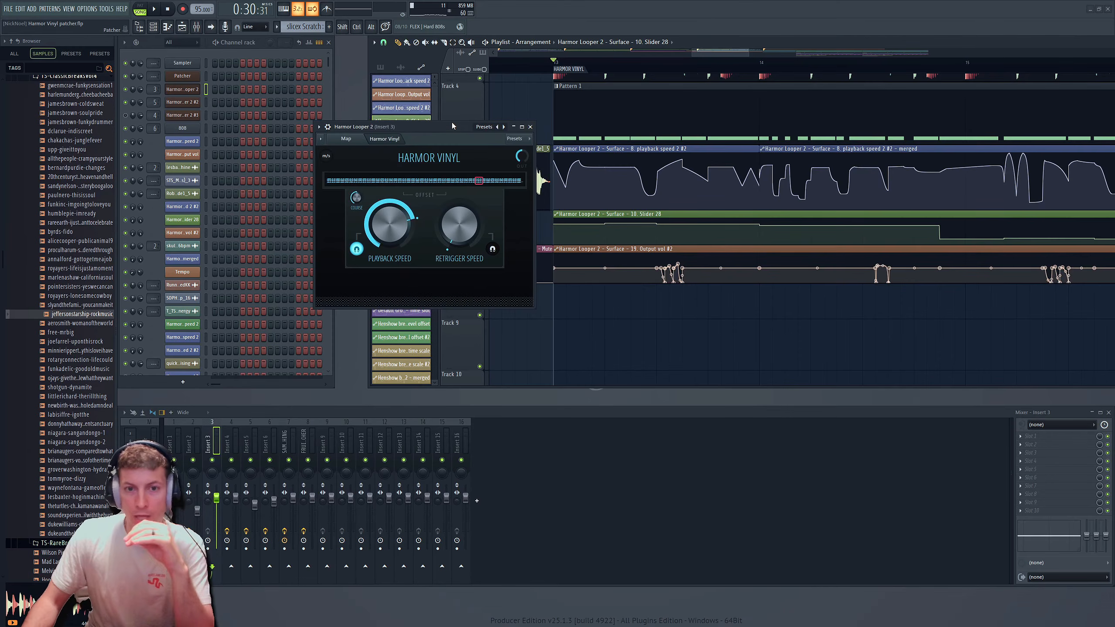
pyautogui.moveTo(451, 124); pyautogui.dragTo(412, 123)
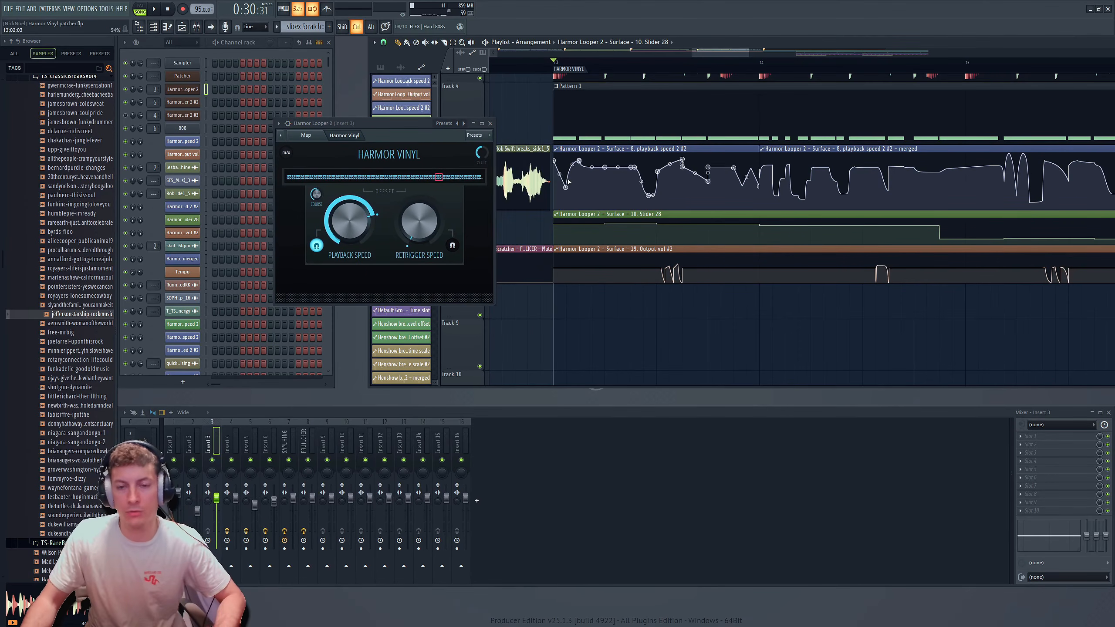
pyautogui.scroll(2, 530, 117)
pyautogui.click(593, 156)
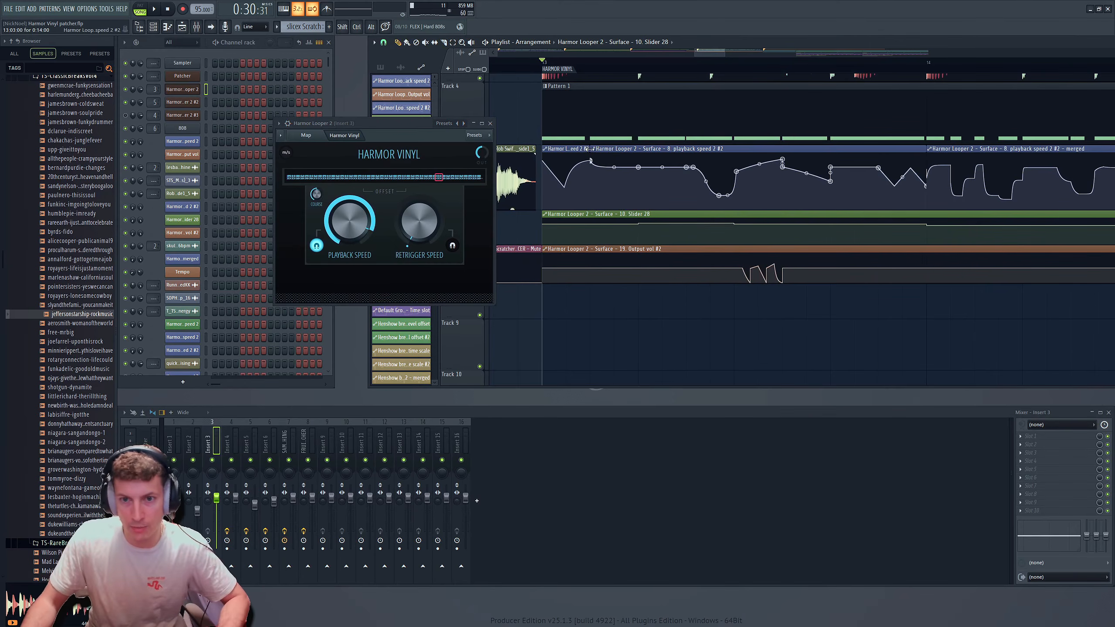
# Trim back the start of the remaining playback speed clip, fill the gap with five copies of the first scratch, and play them.
pyautogui.moveTo(591, 149); pyautogui.dragTo(846, 143)
pyautogui.moveTo(593, 175); pyautogui.dragTo(830, 176)
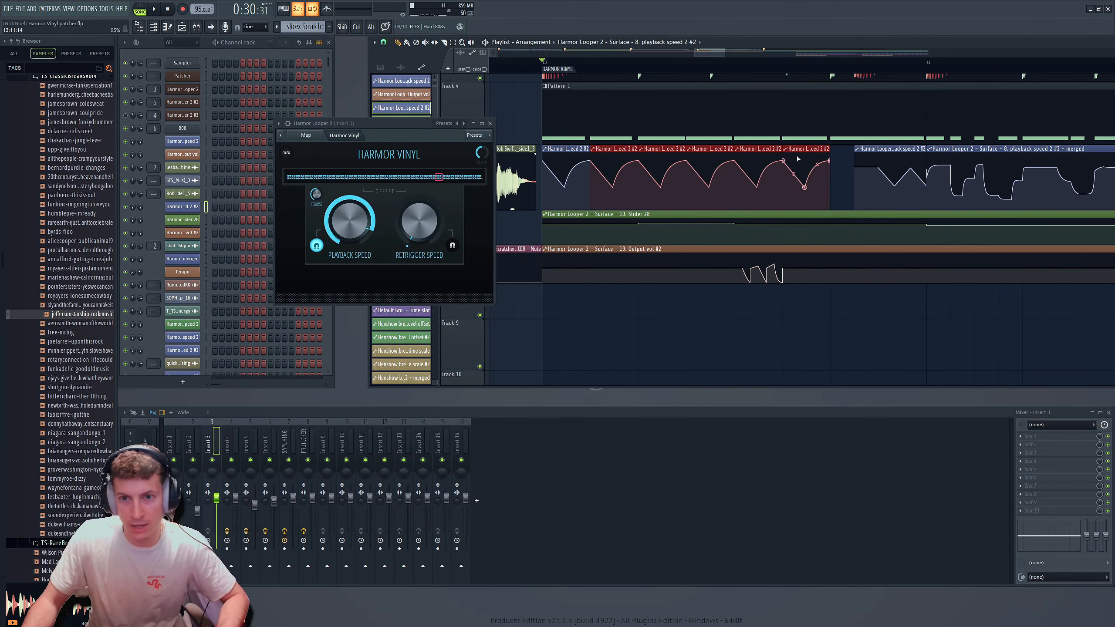
pyautogui.press('space')
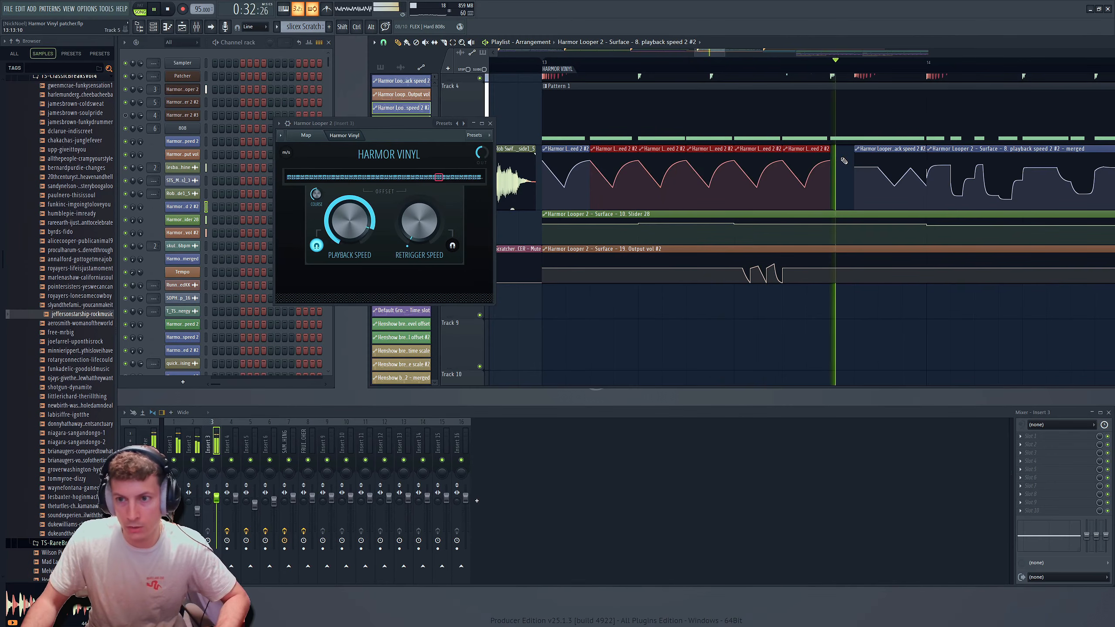
pyautogui.press('space')
# Remove the copied scratch clips and extend the remaining playback speed clip back to the slice point.
pyautogui.moveTo(825, 160); pyautogui.dragTo(625, 167)
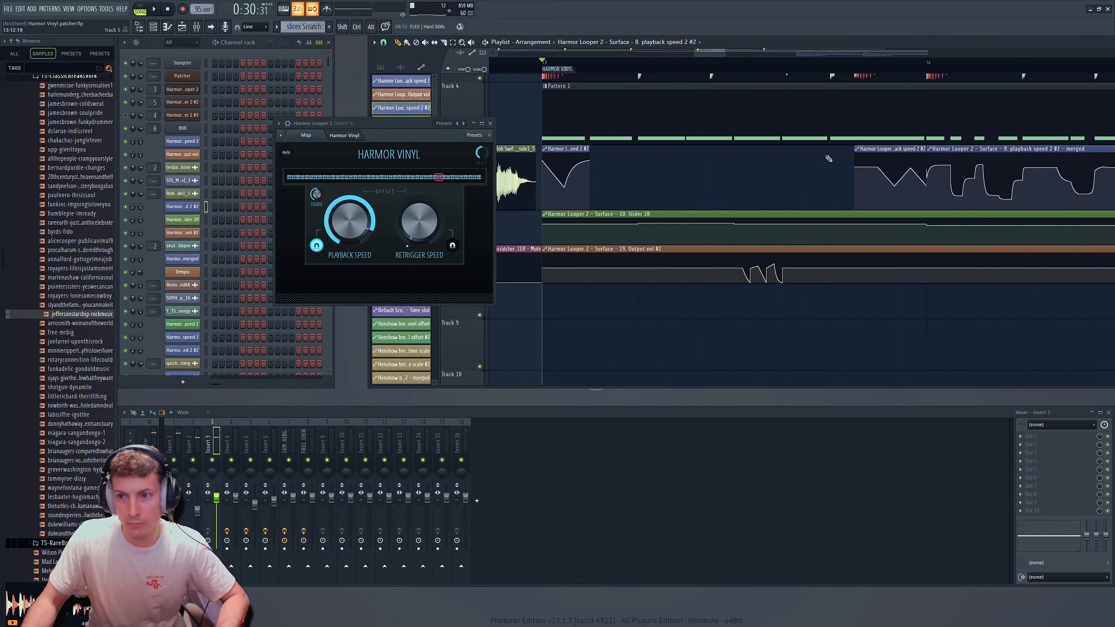
pyautogui.moveTo(852, 149); pyautogui.dragTo(591, 149)
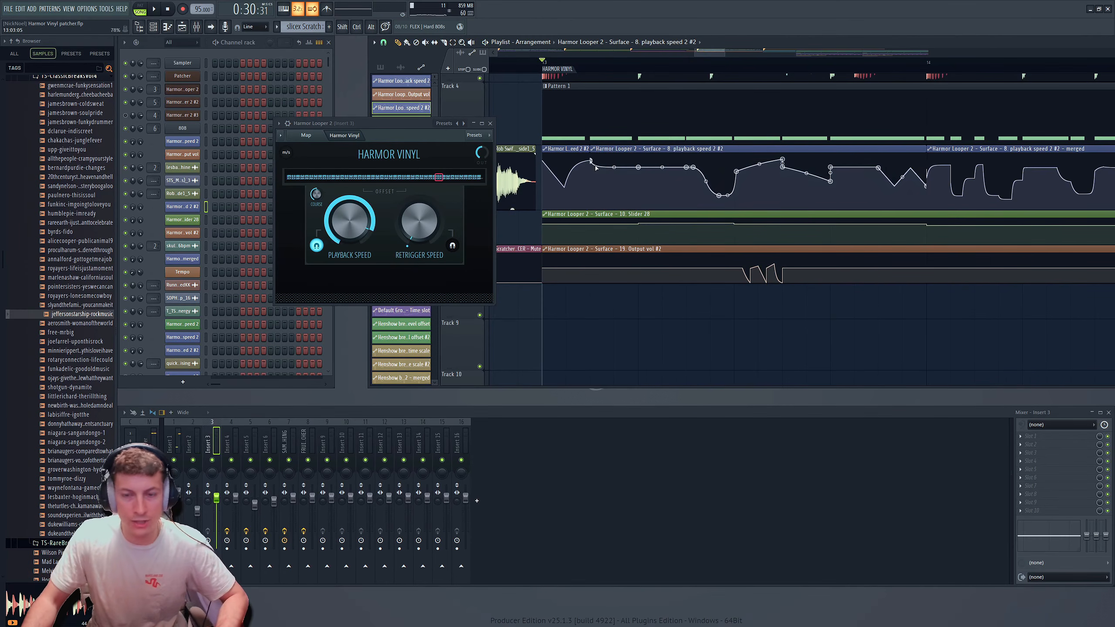
# Play the later part of the HARMOR VINYL section, following the merged playback speed clip's scratch curves.
pyautogui.scroll(-3, 634, 175)
pyautogui.hscroll(3, 775, 166)
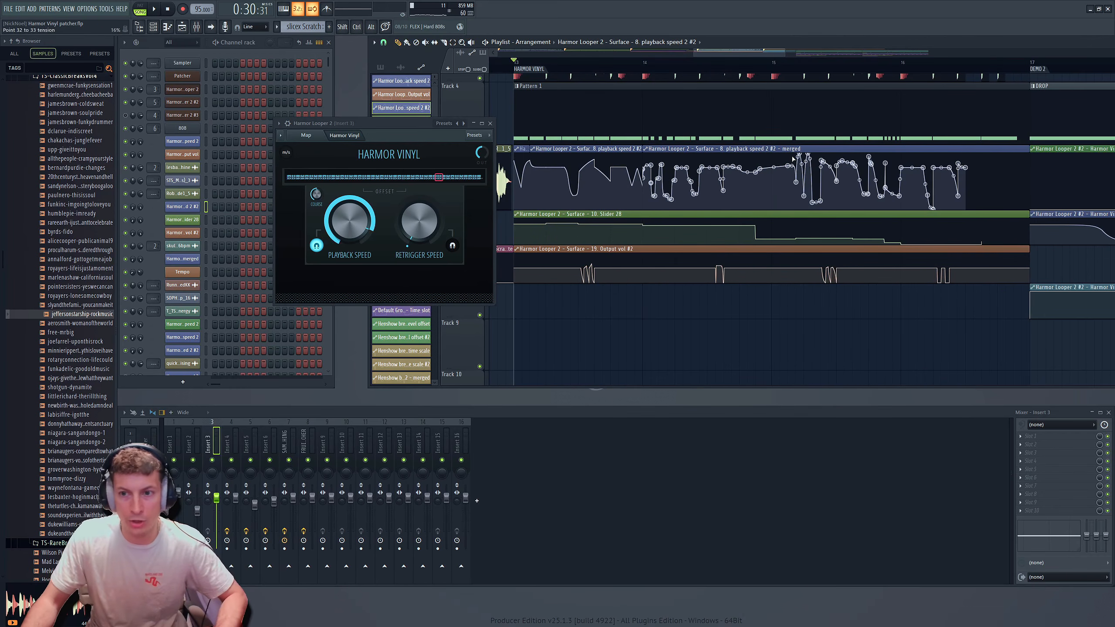
pyautogui.scroll(1, 803, 156)
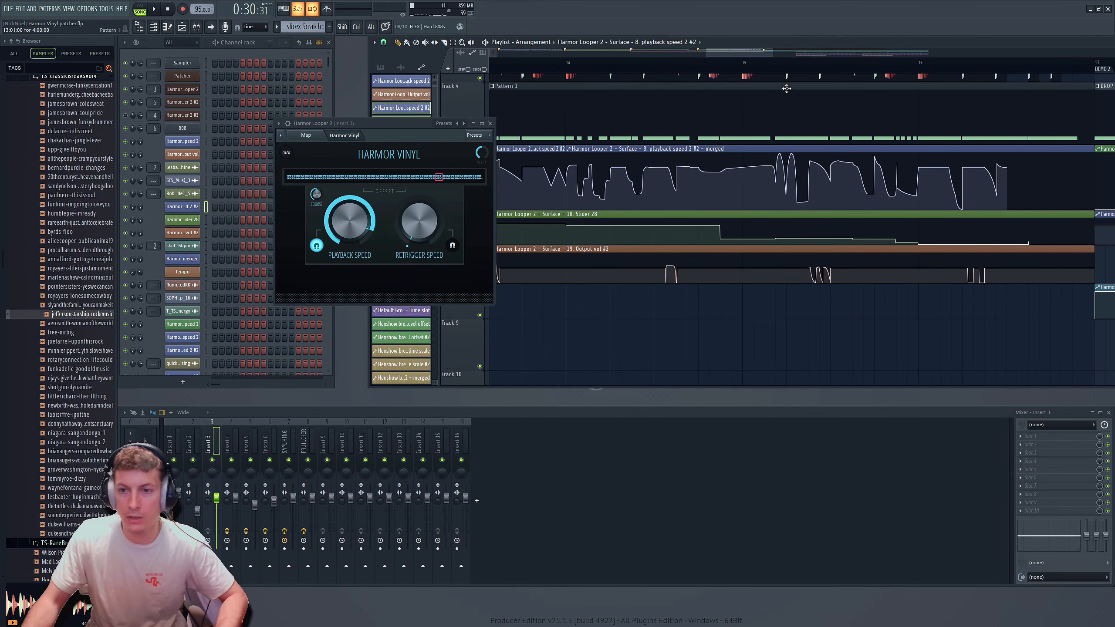
pyautogui.click(777, 67)
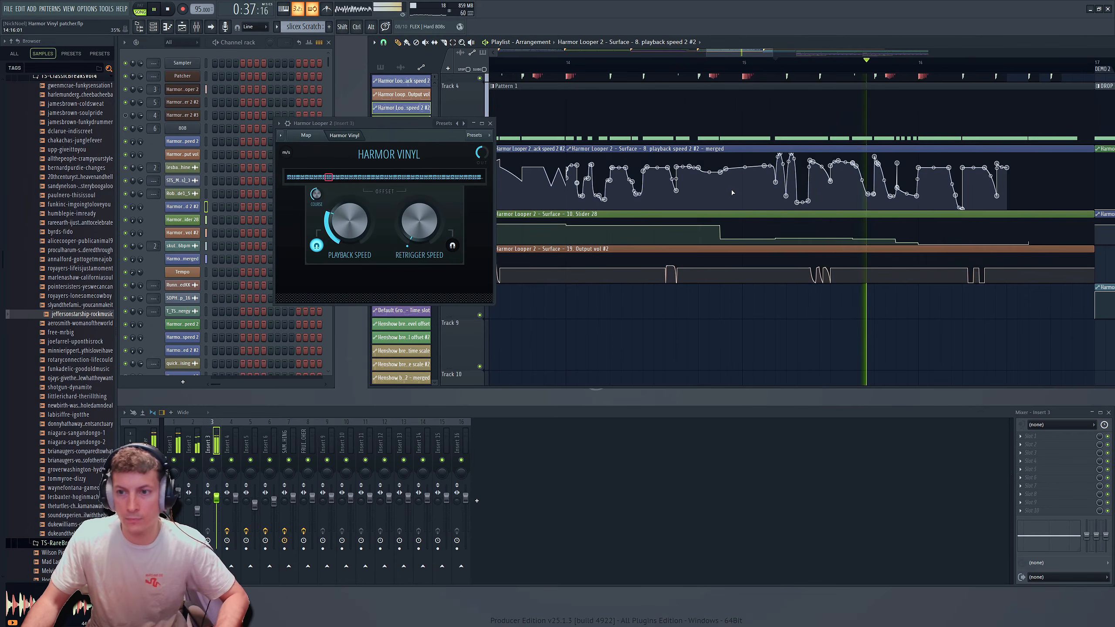
pyautogui.scroll(-3, 761, 316)
pyautogui.press('space')
# Place the playhead at the start of DEMO 2, open Harmor Looper 2 #2 to audition and examine its controls, and close it.
pyautogui.scroll(2, 873, 301)
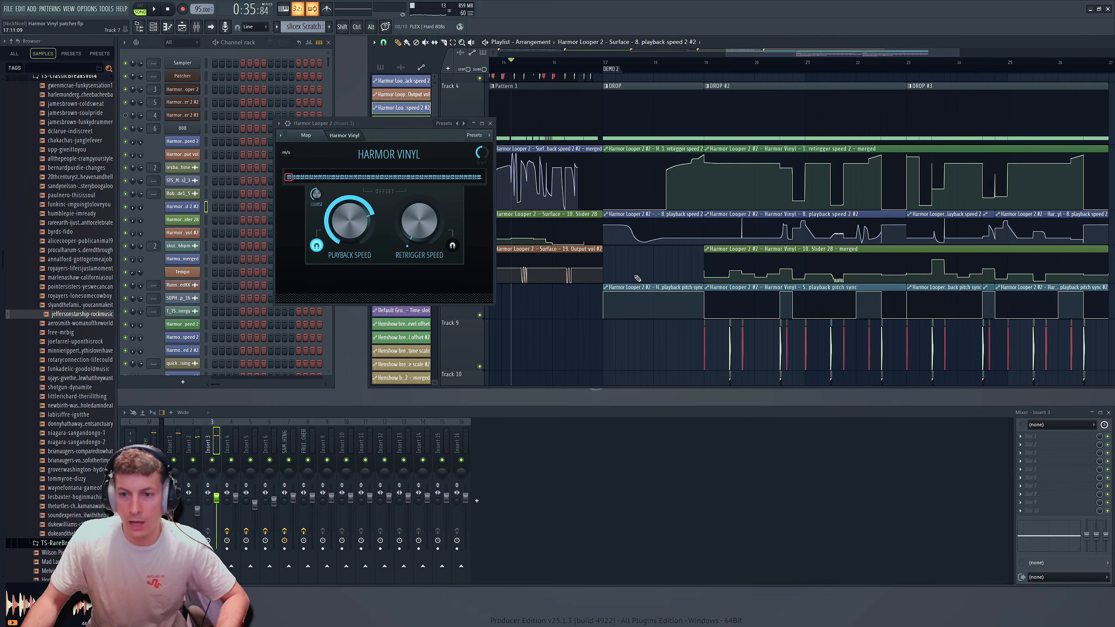
pyautogui.click(605, 63)
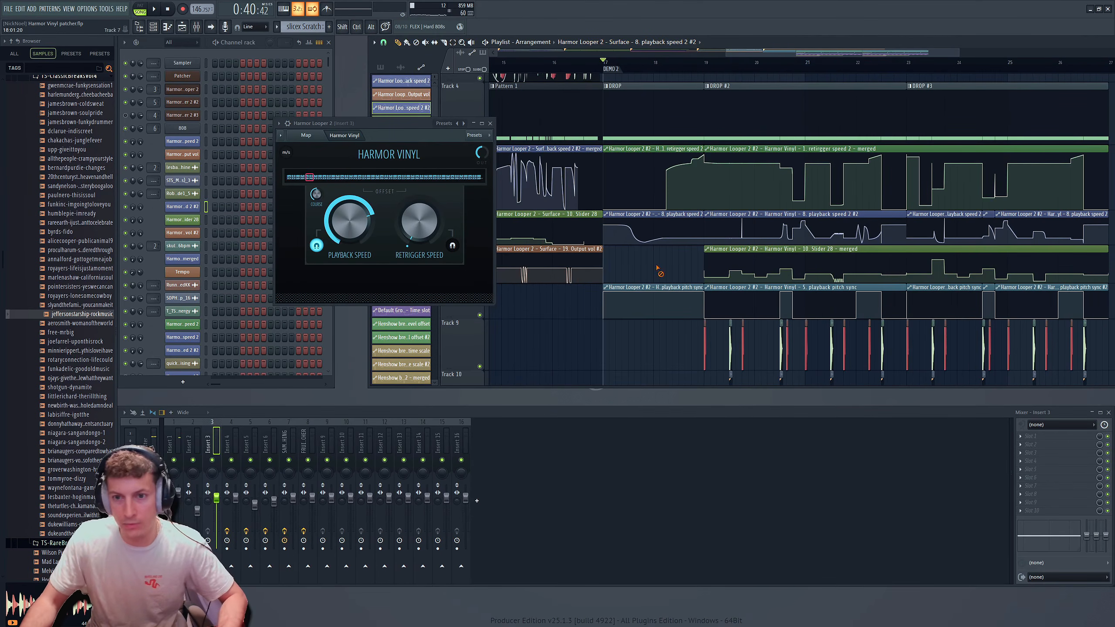
pyautogui.click(182, 102)
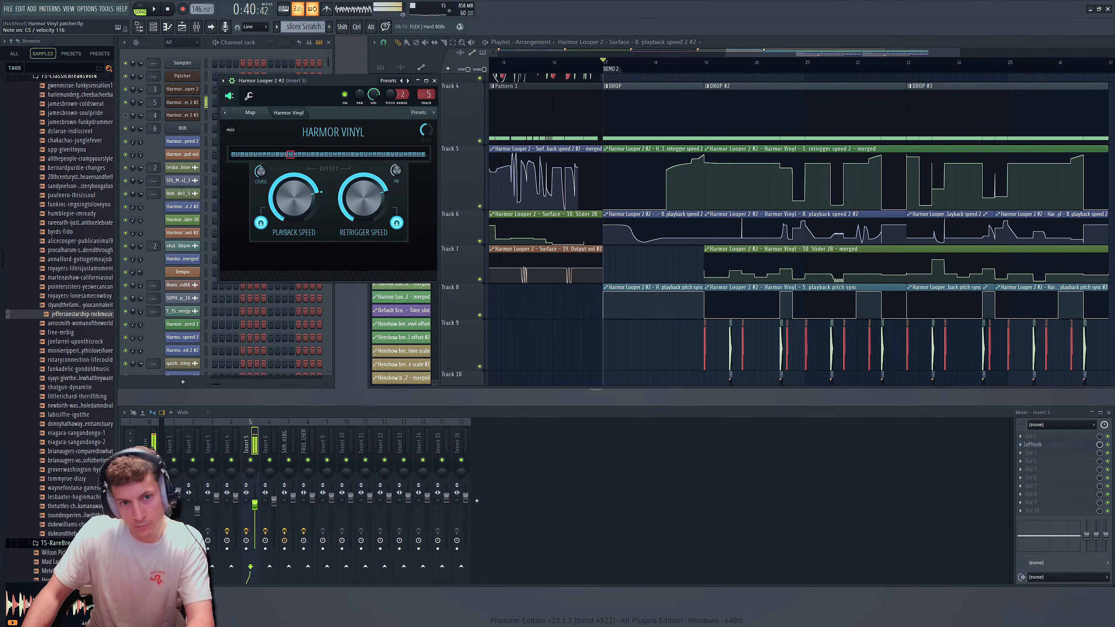
pyautogui.press('space')
pyautogui.moveTo(413, 176); pyautogui.dragTo(425, 182)
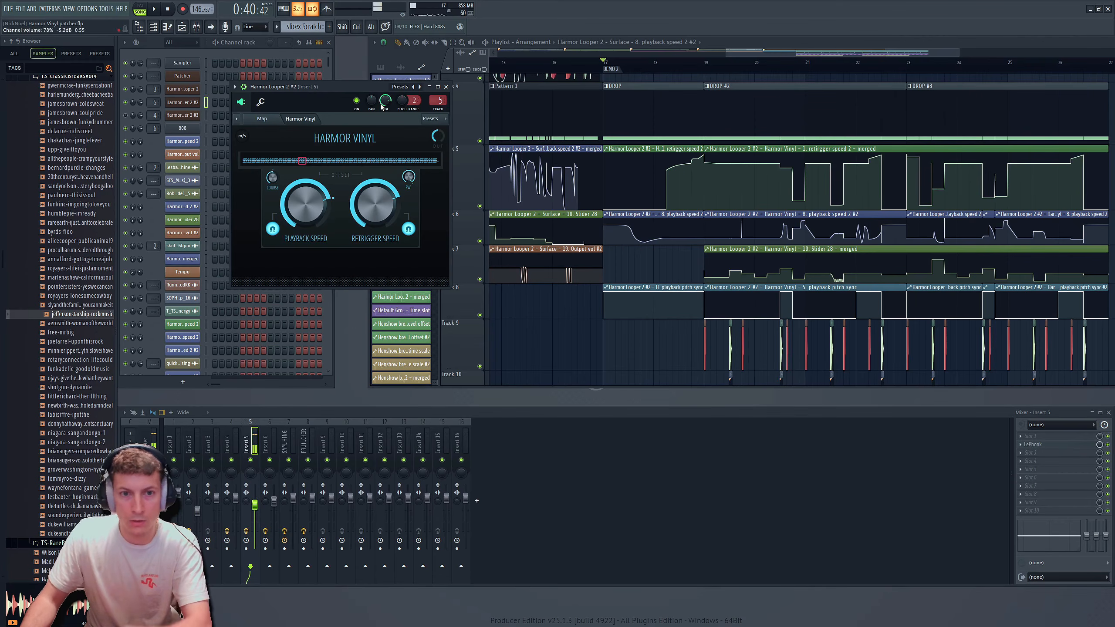
pyautogui.click(447, 87)
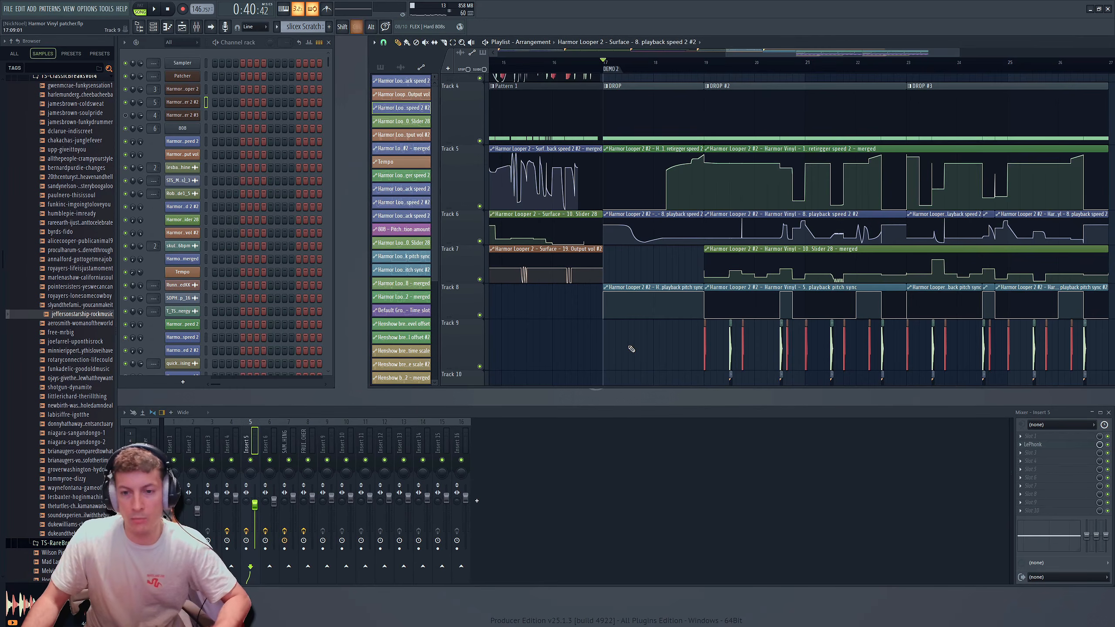
# Reopen Harmor Looper 2 #2 beside the DEMO 2 automation clips and play the section, watching the playback and retrigger speed knobs move.
pyautogui.scroll(-3, 631, 349)
pyautogui.scroll(-1, 866, 262)
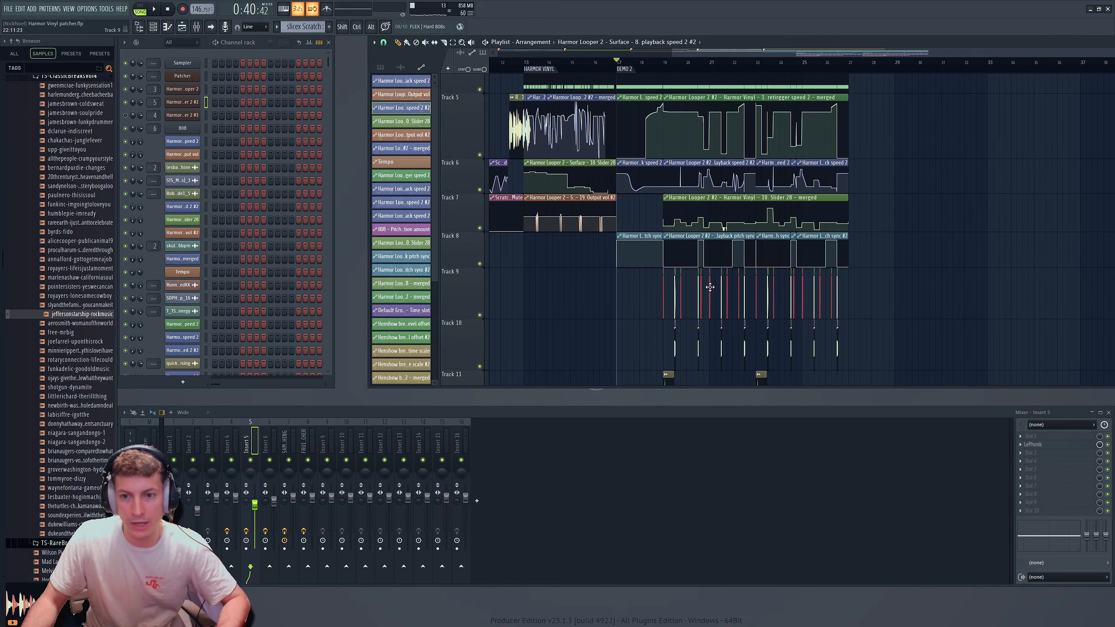
pyautogui.scroll(2, 775, 287)
pyautogui.click(182, 102)
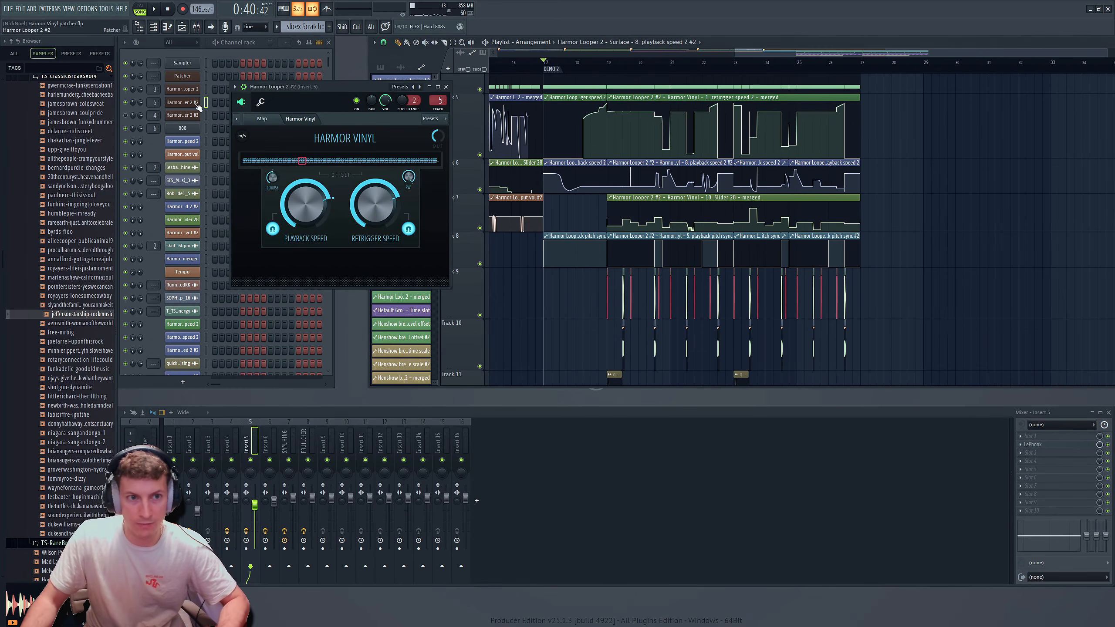
pyautogui.moveTo(349, 84); pyautogui.dragTo(405, 126)
pyautogui.press('space')
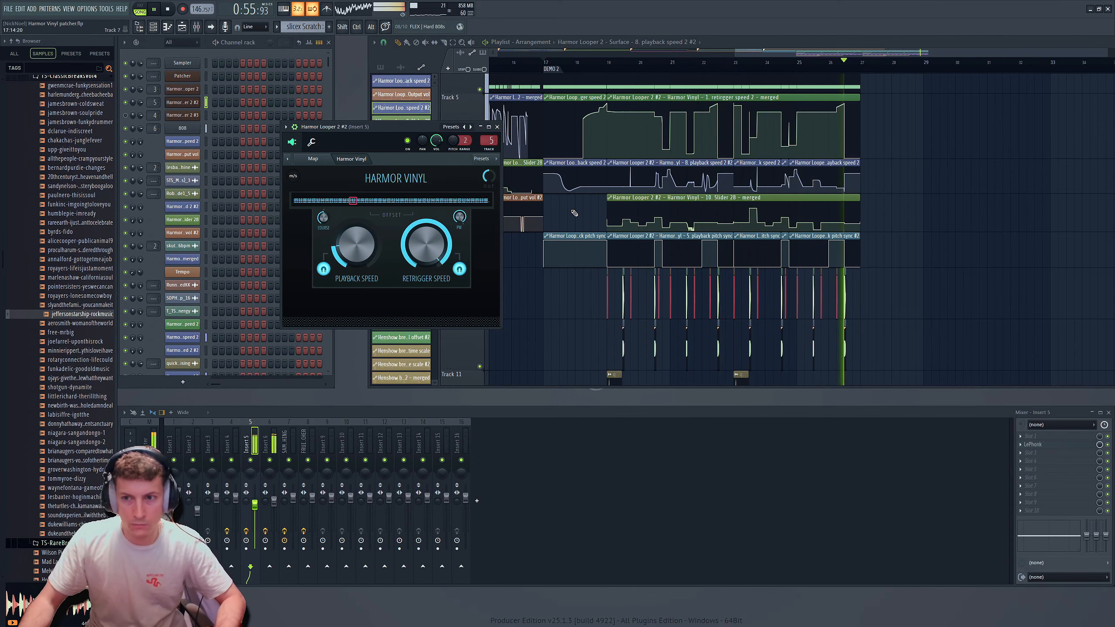
pyautogui.press('space')
# Show the whole arrangement, return the playhead to the song start, and bring the Harmor Looper 2 #2 window over the playlist.
pyautogui.keyDown('ctrl'); pyautogui.rightClick(567, 212); pyautogui.keyUp('ctrl')
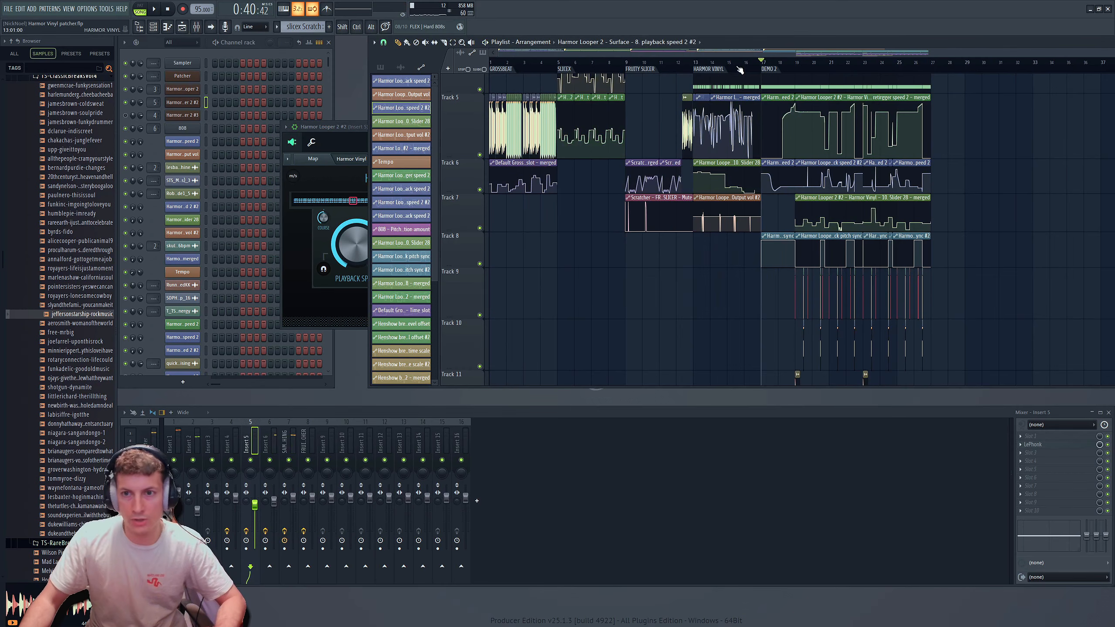
pyautogui.press('Home')
pyautogui.moveTo(351, 126); pyautogui.dragTo(437, 138)
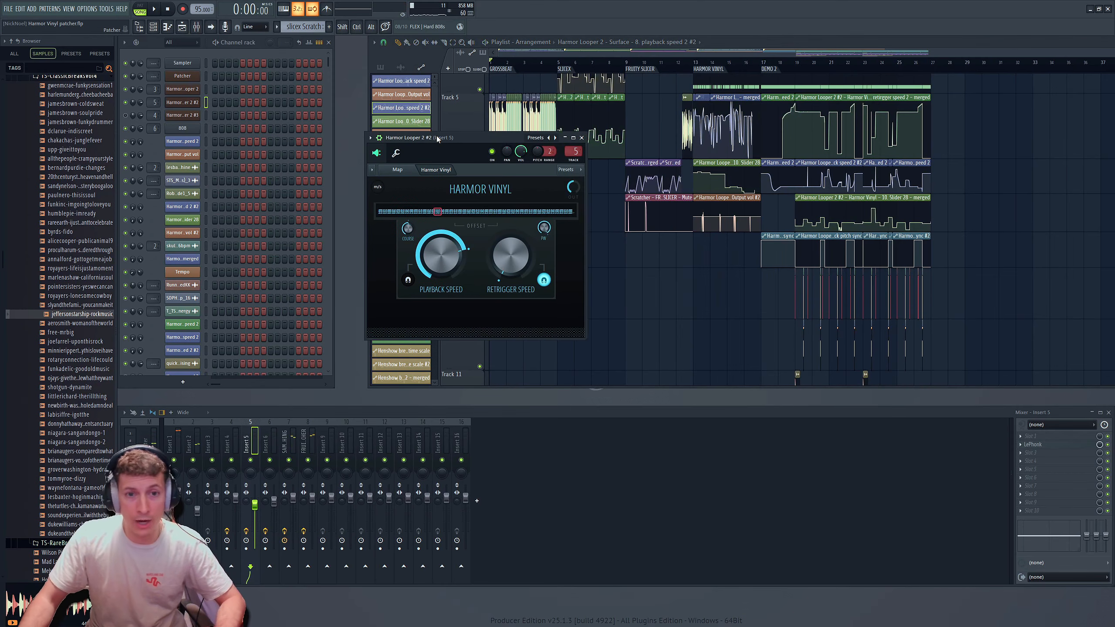